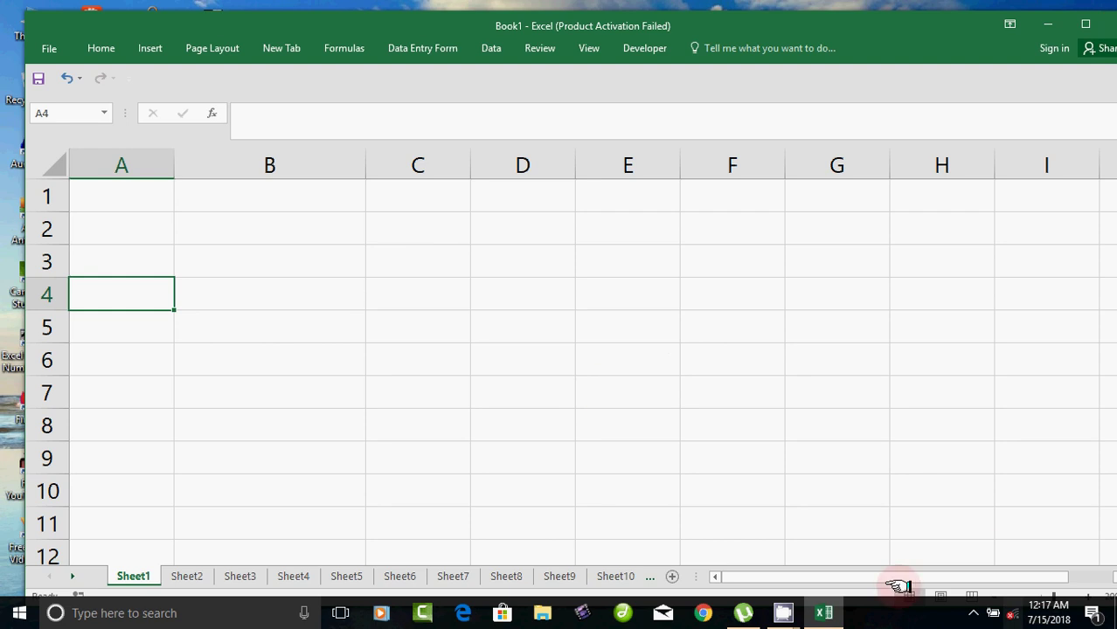
Select cells across A1–E1 and A2–A3 to show how the grid is laid out.
mouse_move(783, 616)
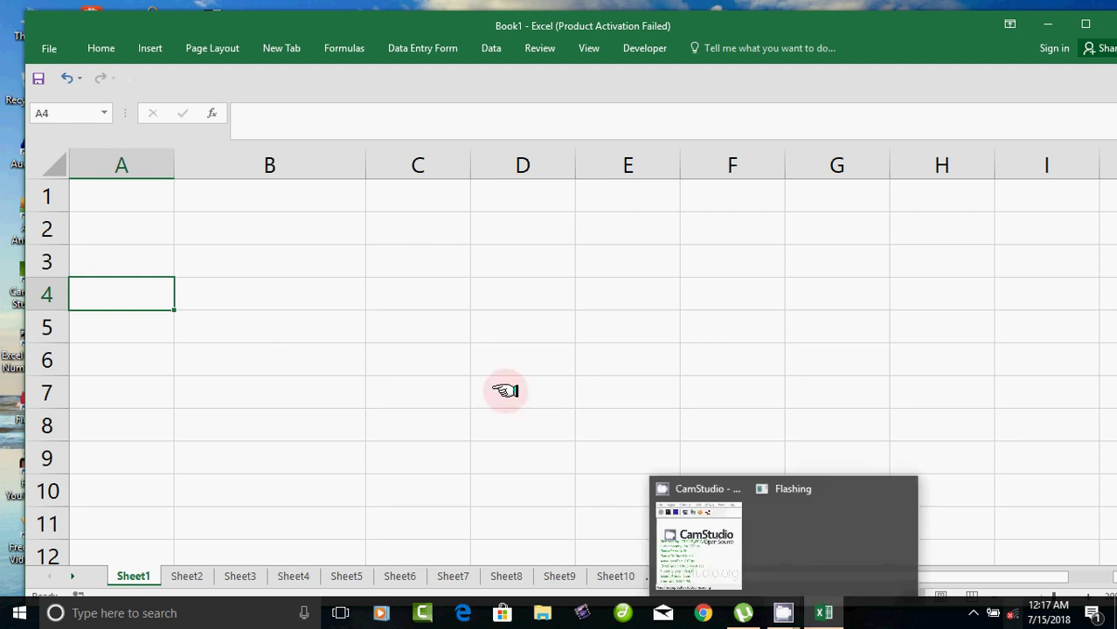
click(400, 317)
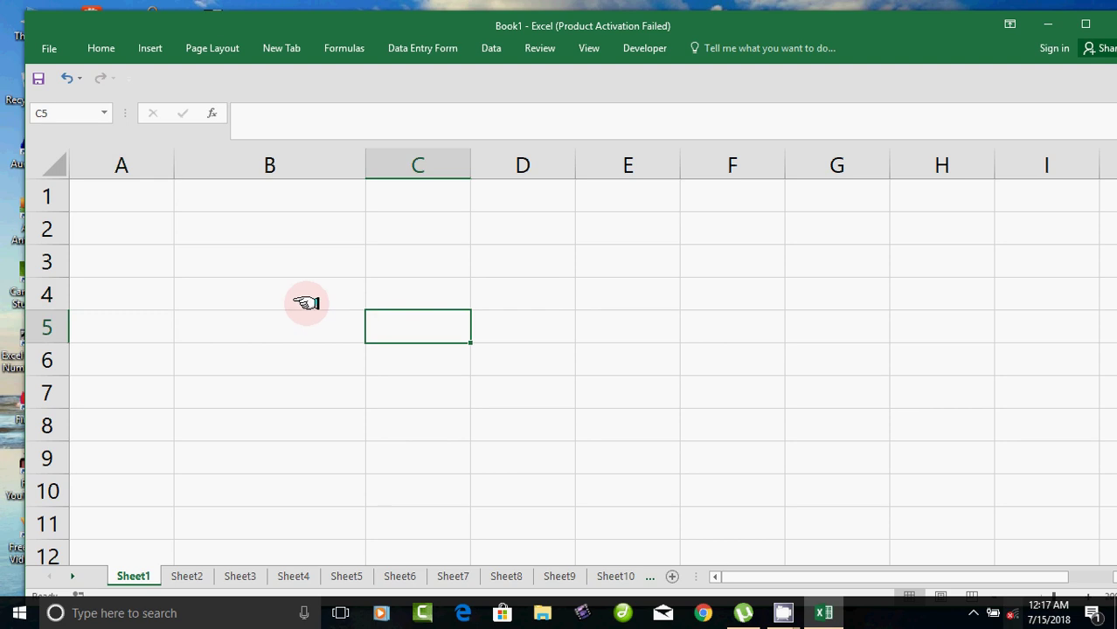
click(129, 192)
click(150, 270)
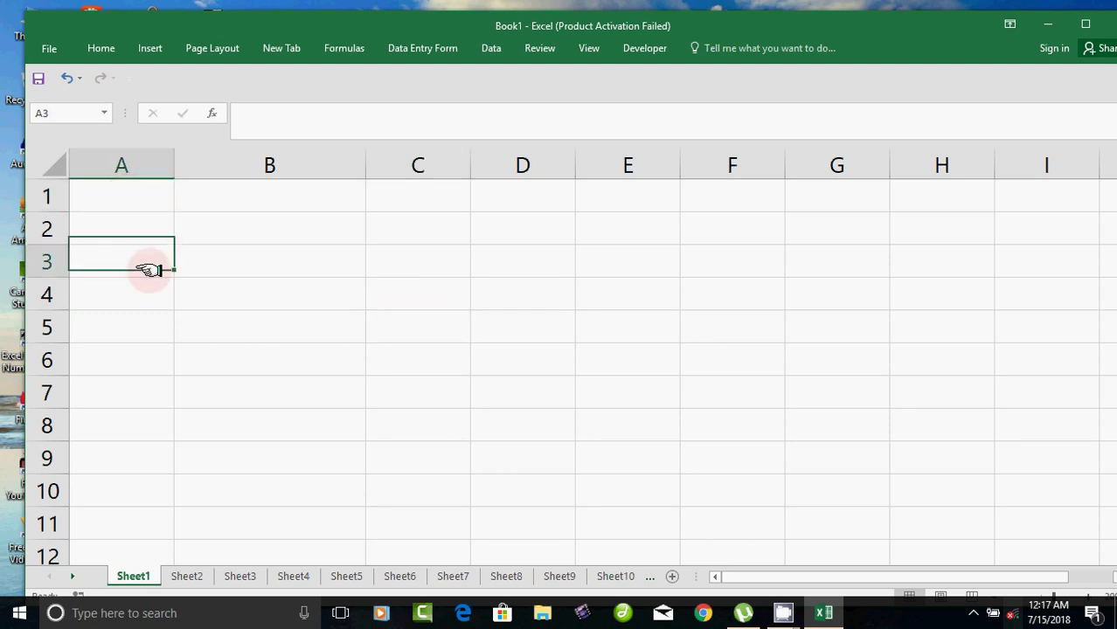
click(118, 197)
click(119, 232)
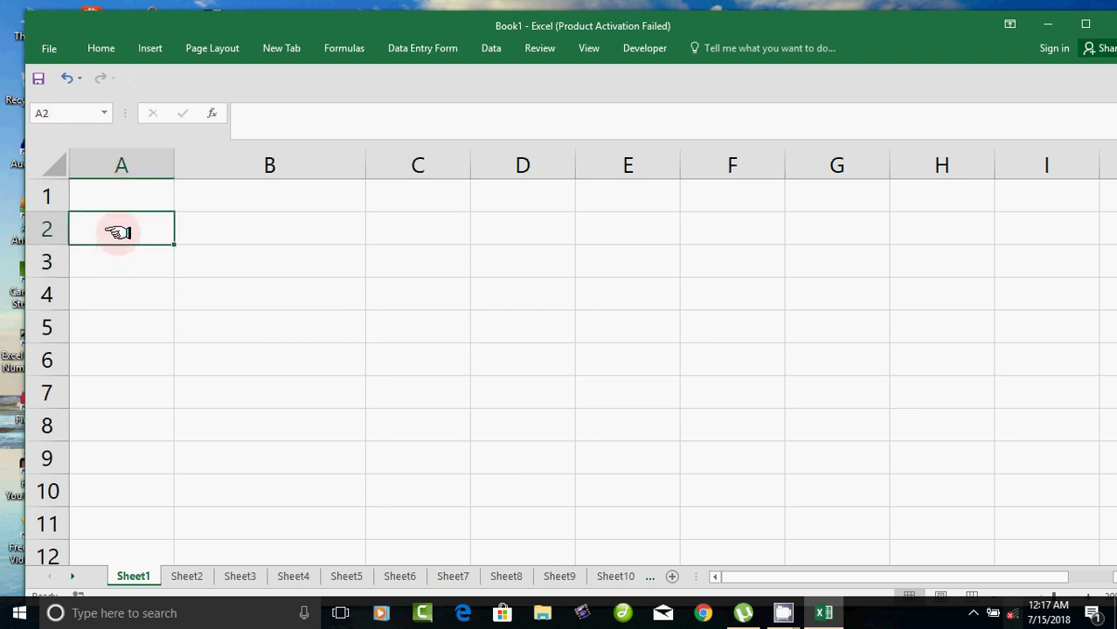
click(119, 198)
click(220, 196)
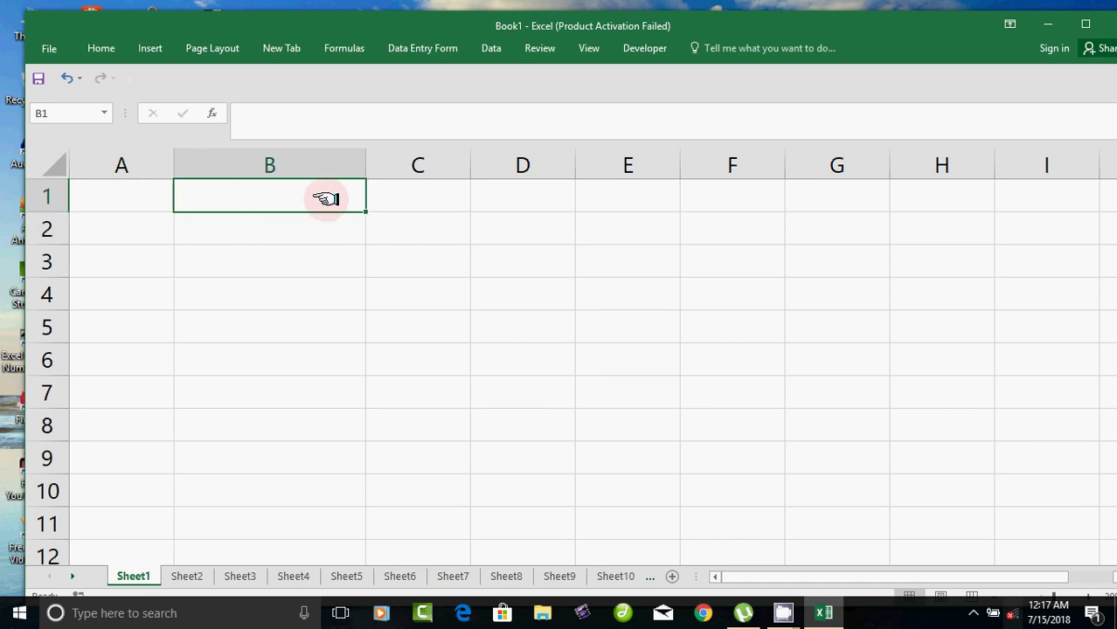
click(422, 196)
click(507, 203)
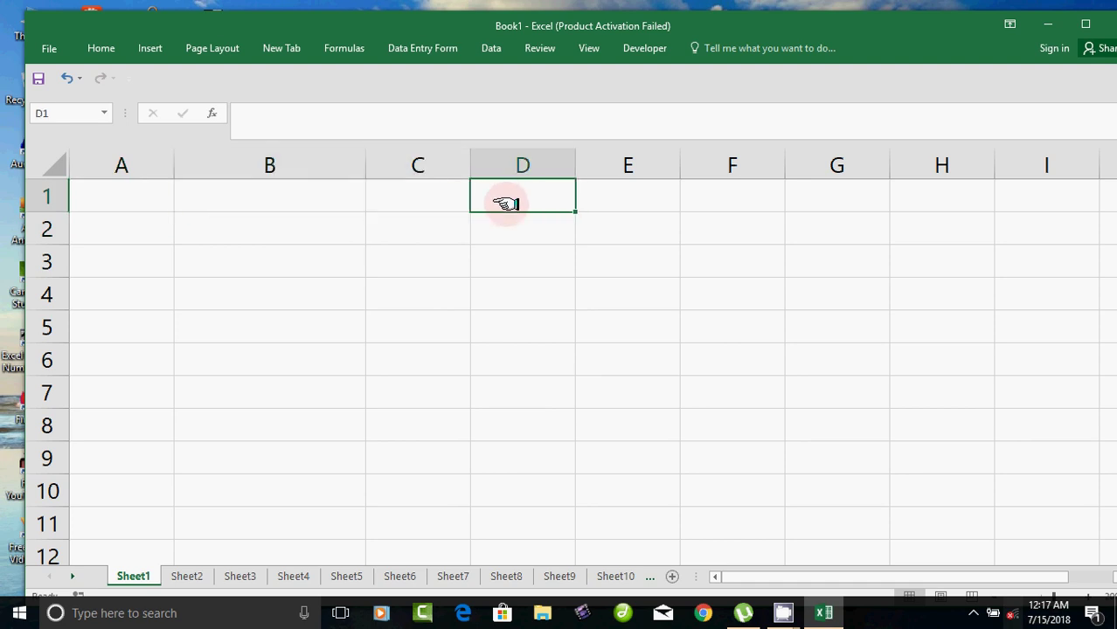
click(618, 204)
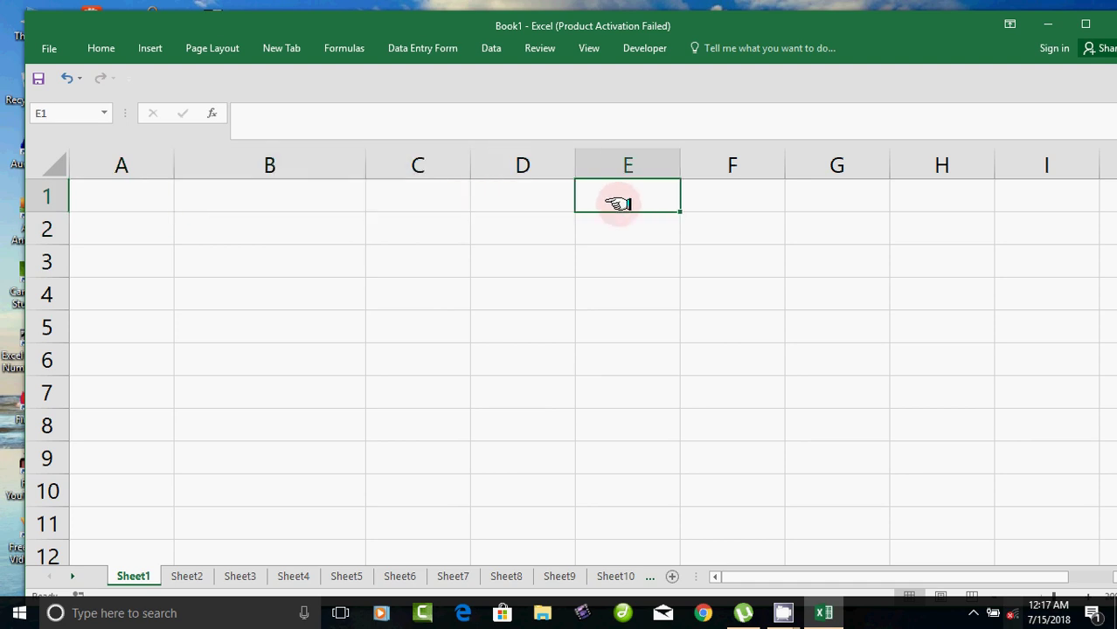
click(138, 201)
click(201, 201)
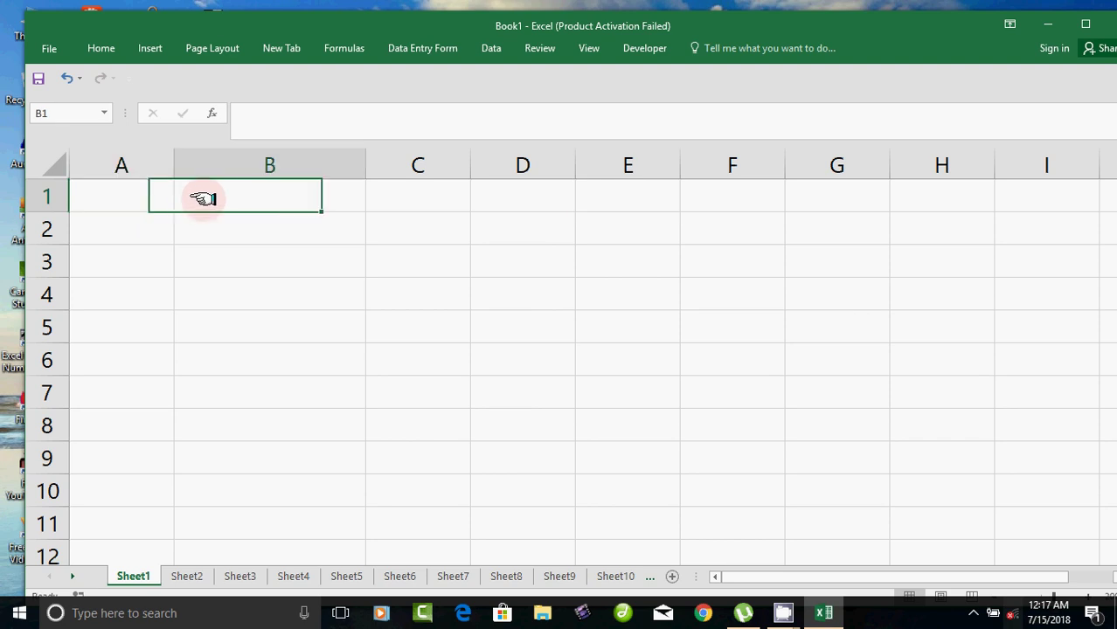
click(386, 200)
click(505, 200)
click(619, 203)
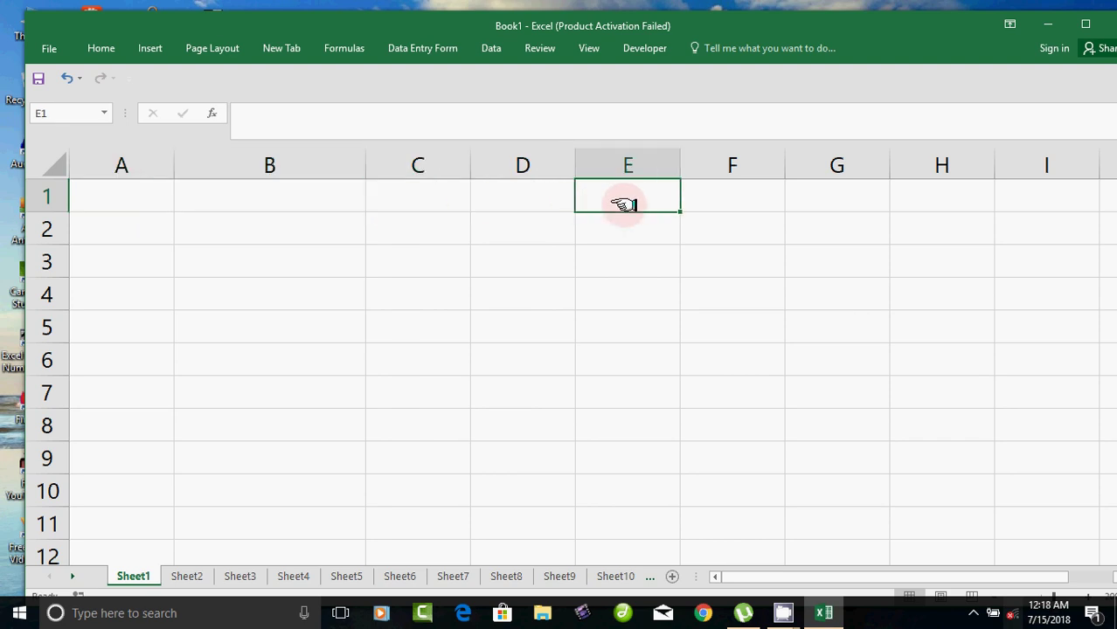
click(108, 204)
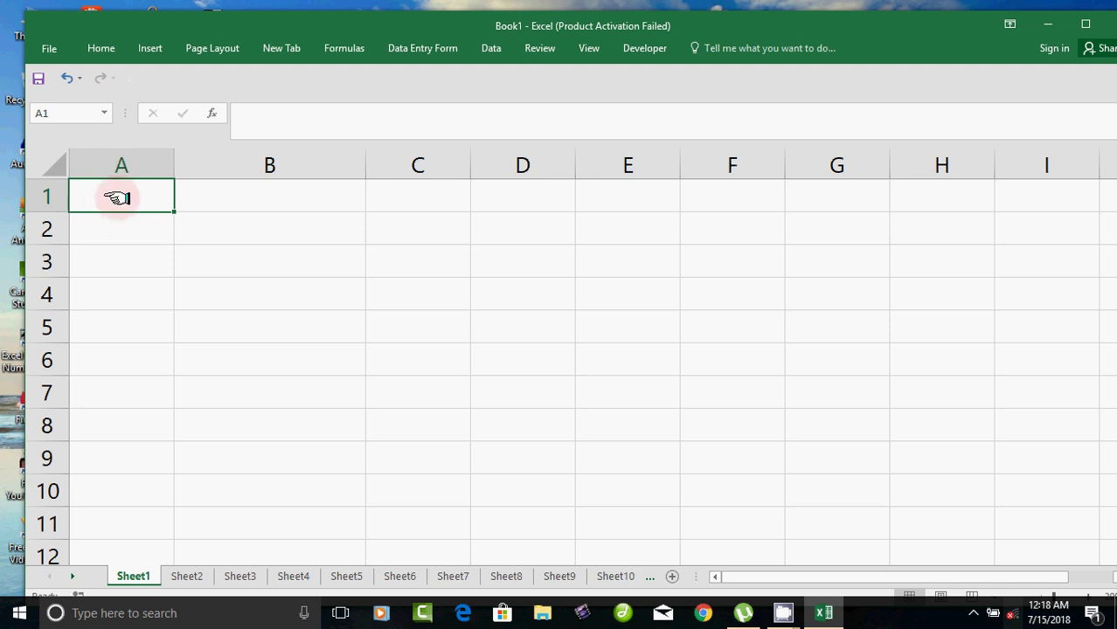
click(117, 229)
click(111, 197)
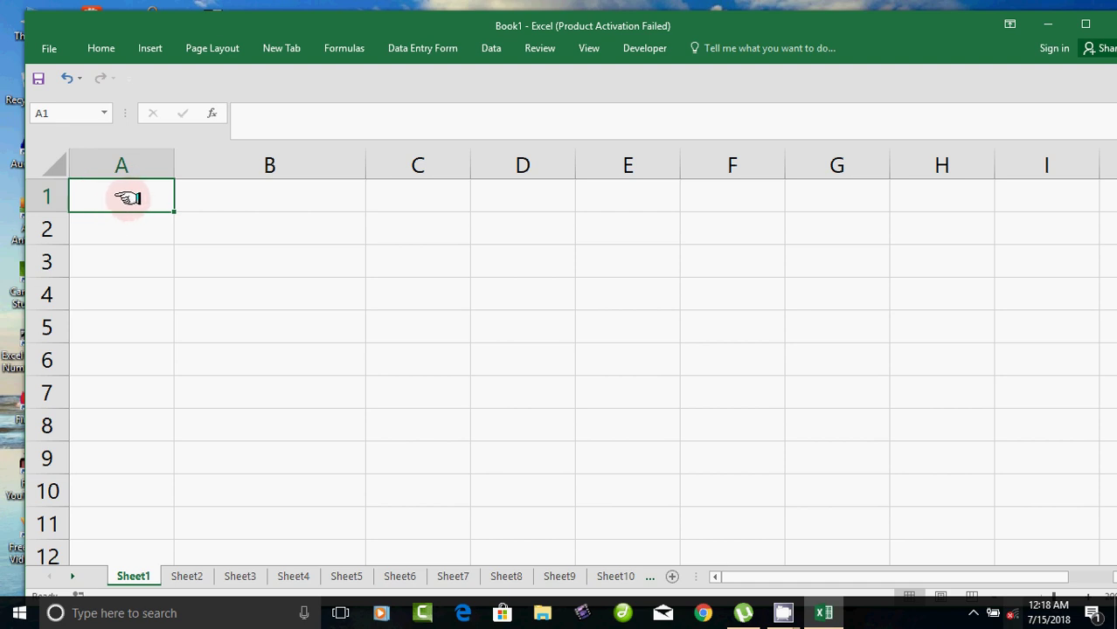
Enter the headers 'A Value' in A1 and 'B Value' in B1.
text(A )
text(Value)
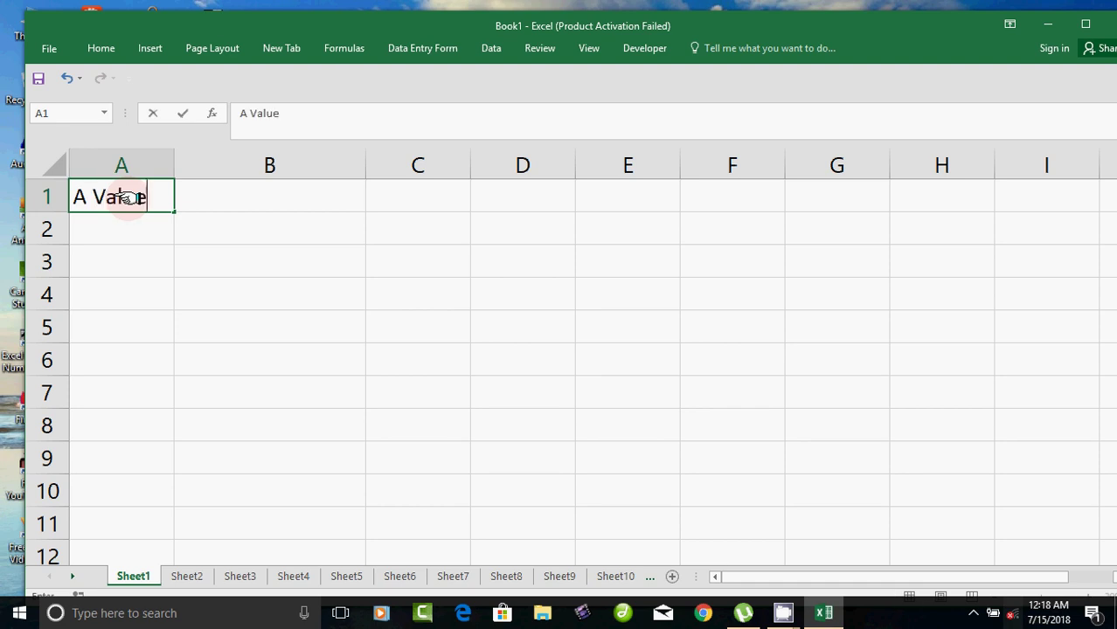
key(Tab)
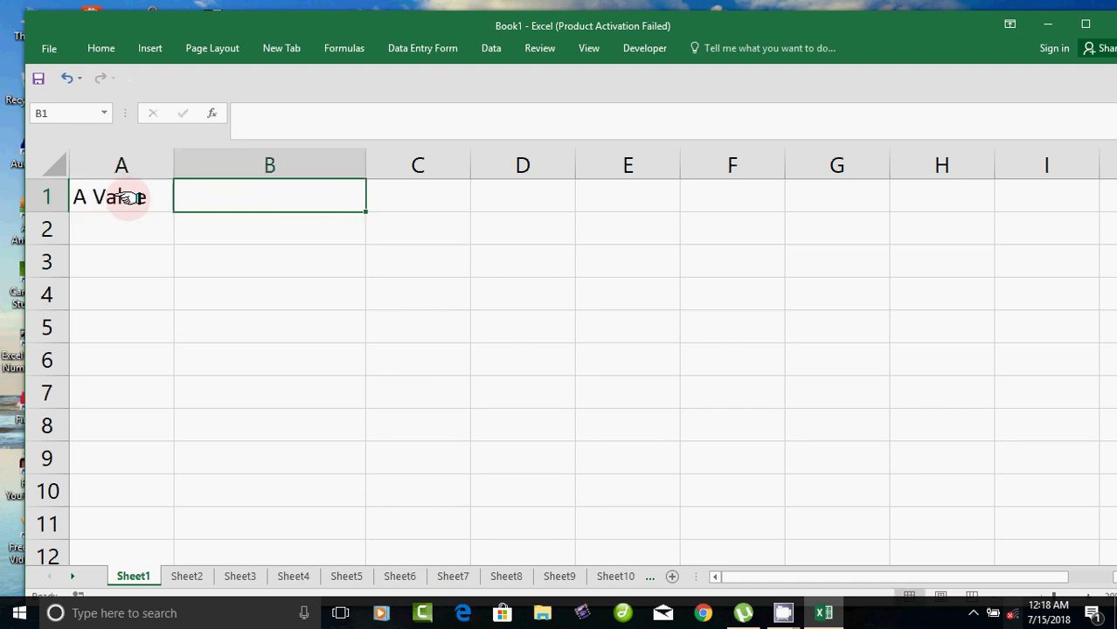
text(B Ca)
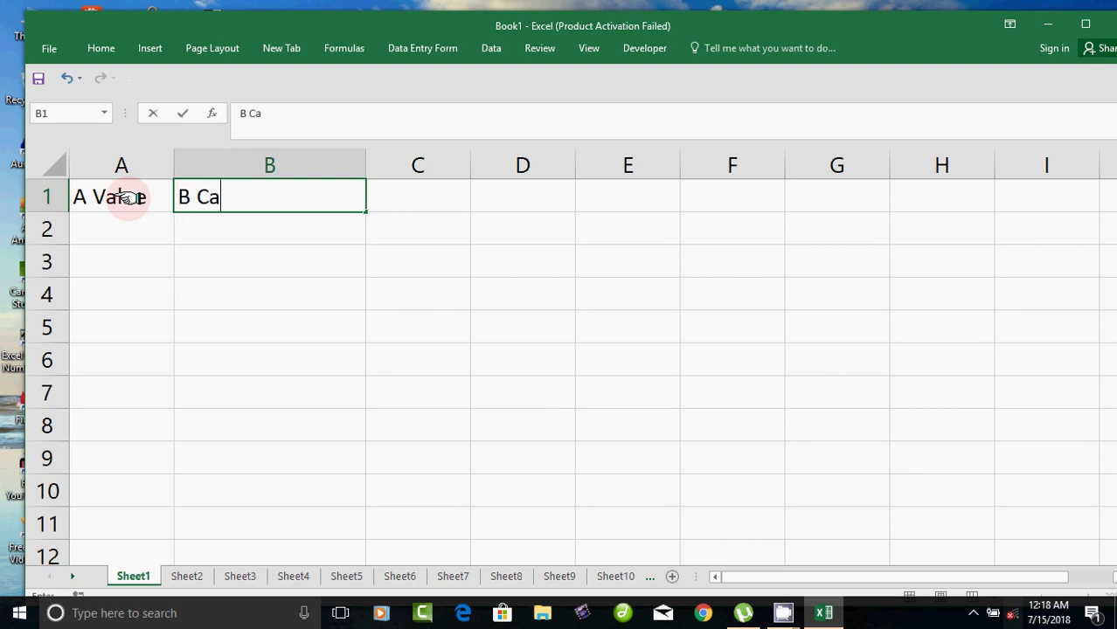
key(BackSpace)
key(BackSpace)
text(Va)
text(lue)
key(Tab)
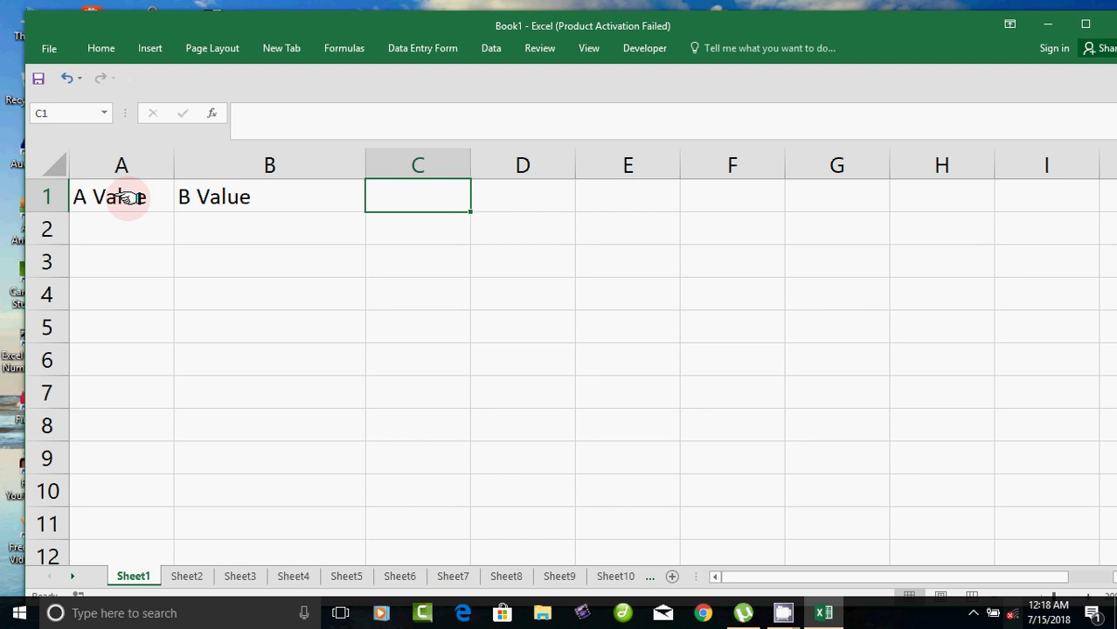
Enter the 'Result' header in C1, retyping it to fix the misspelling.
text(Res)
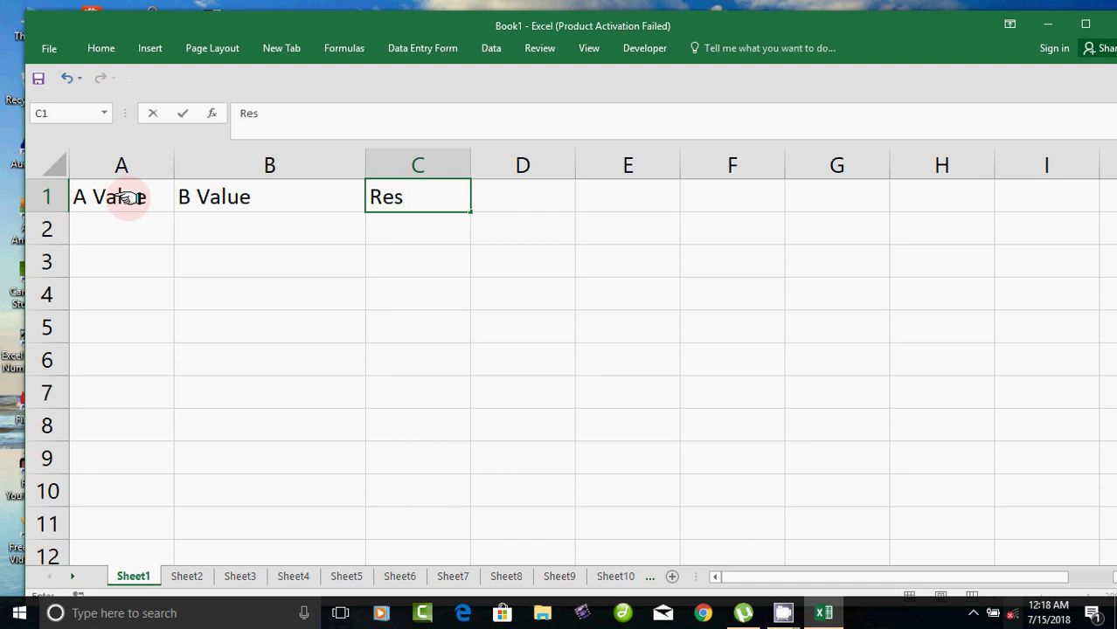
text(ut)
key(Return)
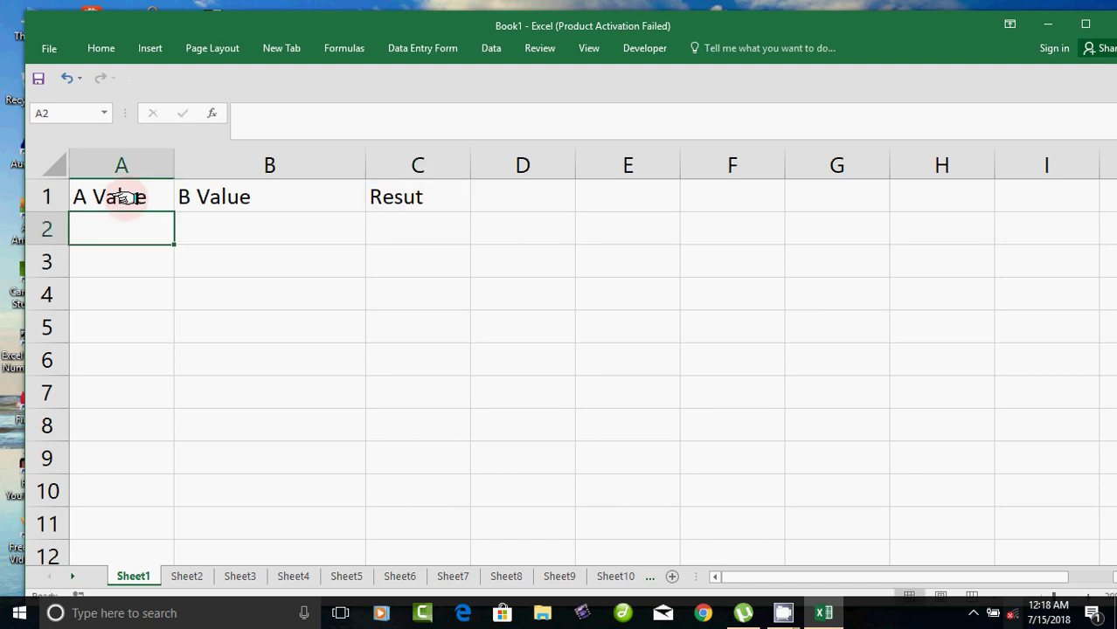
click(415, 206)
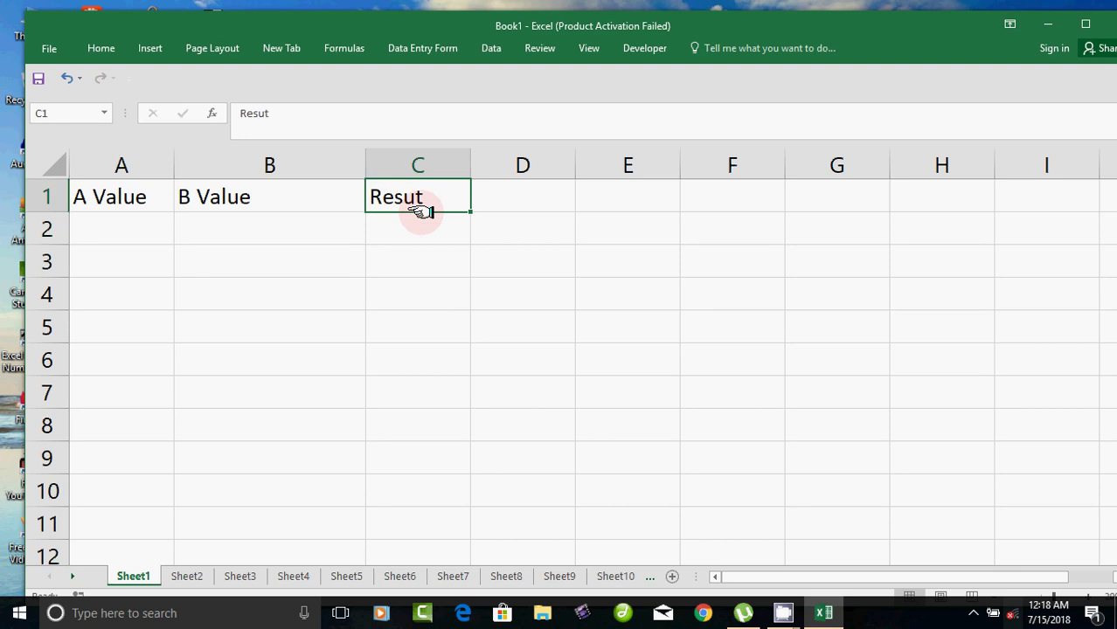
text(Res)
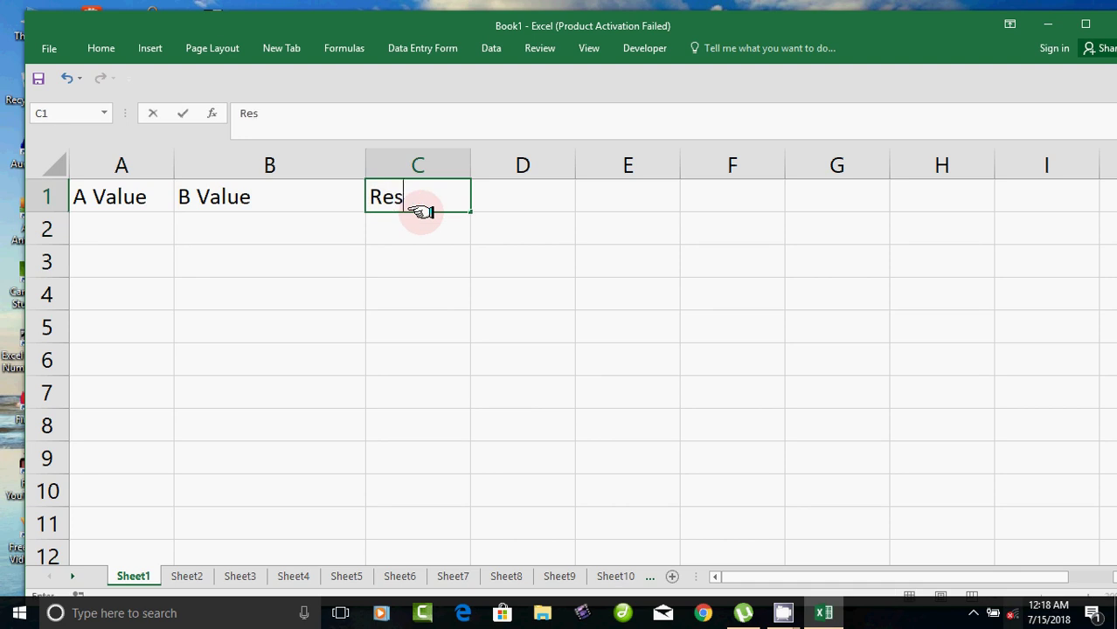
text(ult)
key(Return)
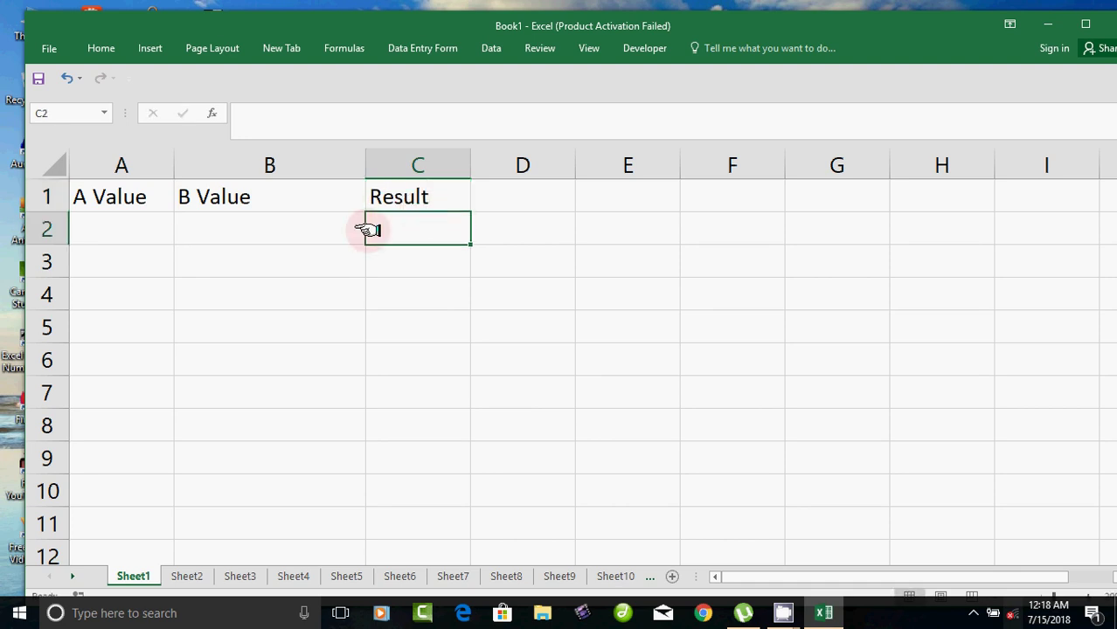
Select cells A2, B2 and C2–C5 to show where the data rows go.
click(103, 231)
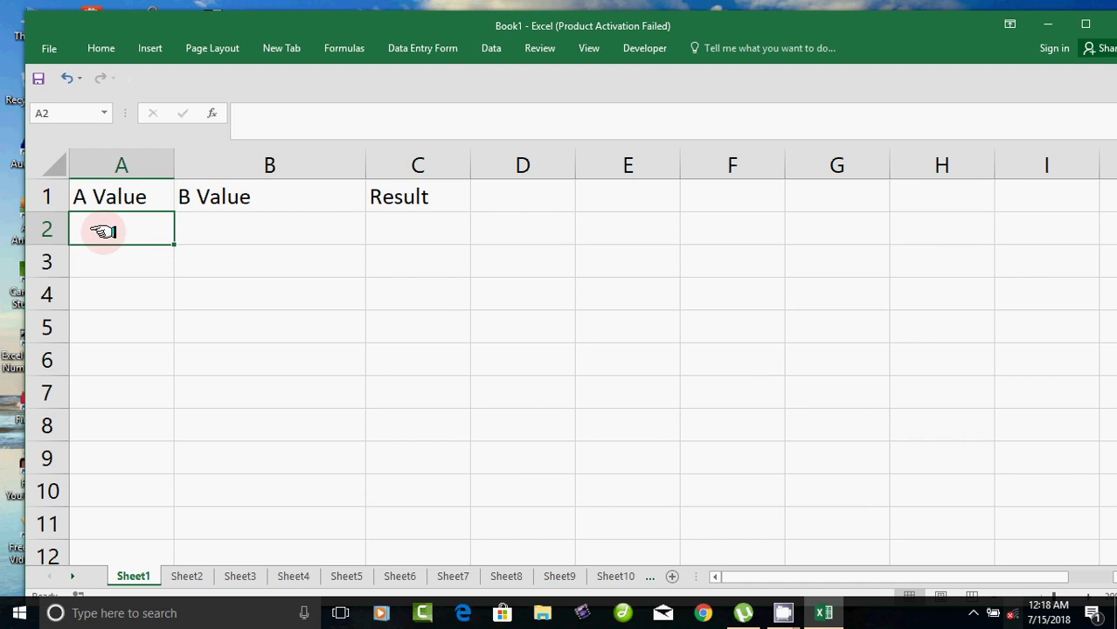
click(218, 229)
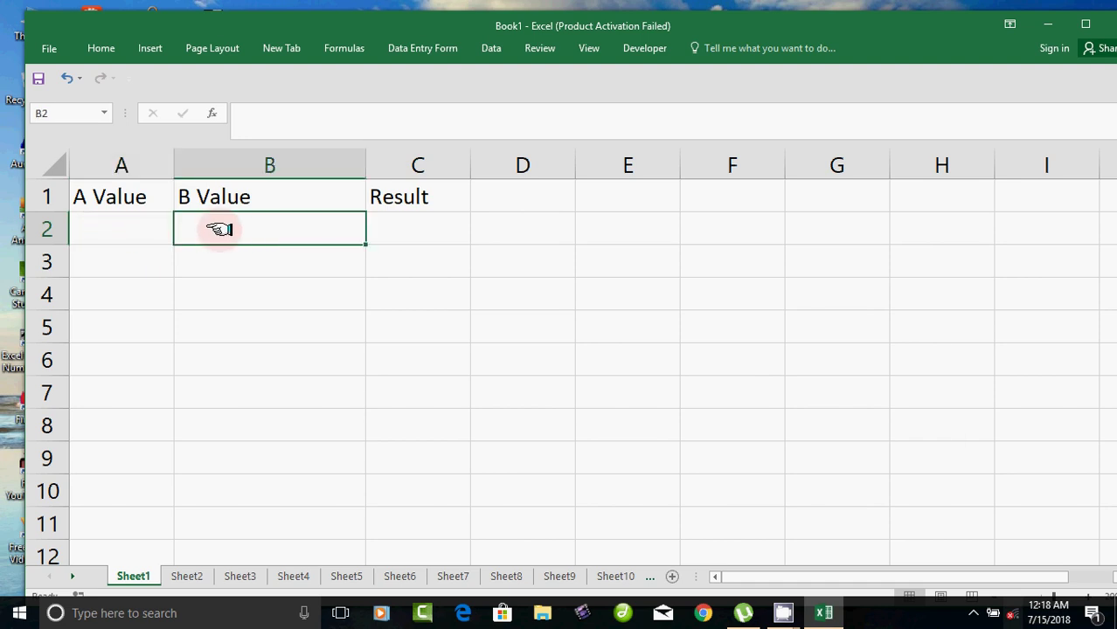
click(391, 226)
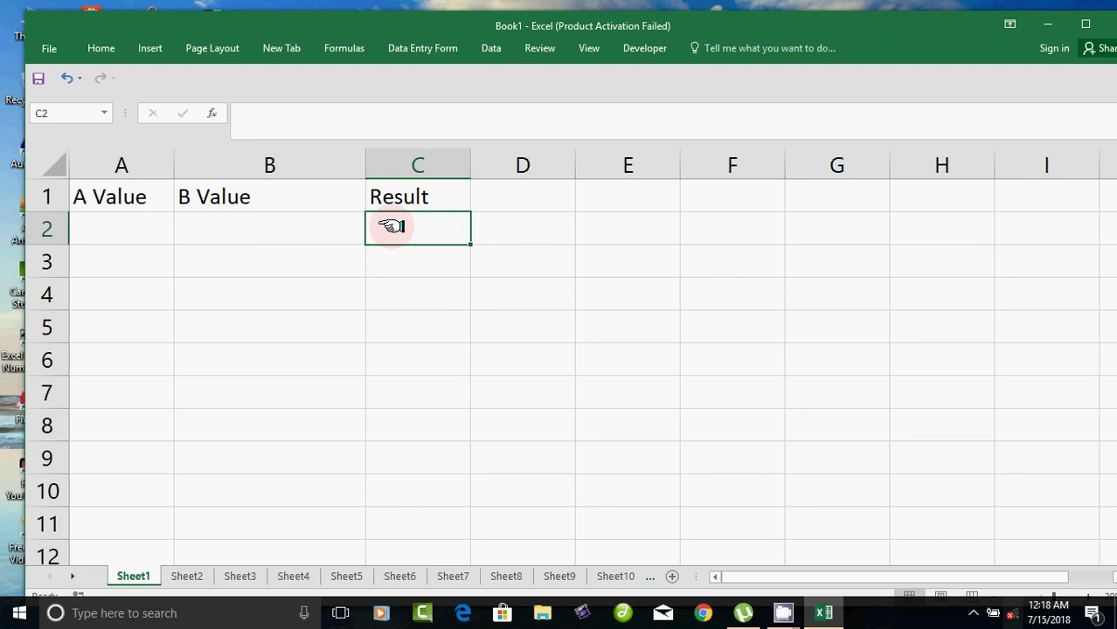
click(406, 261)
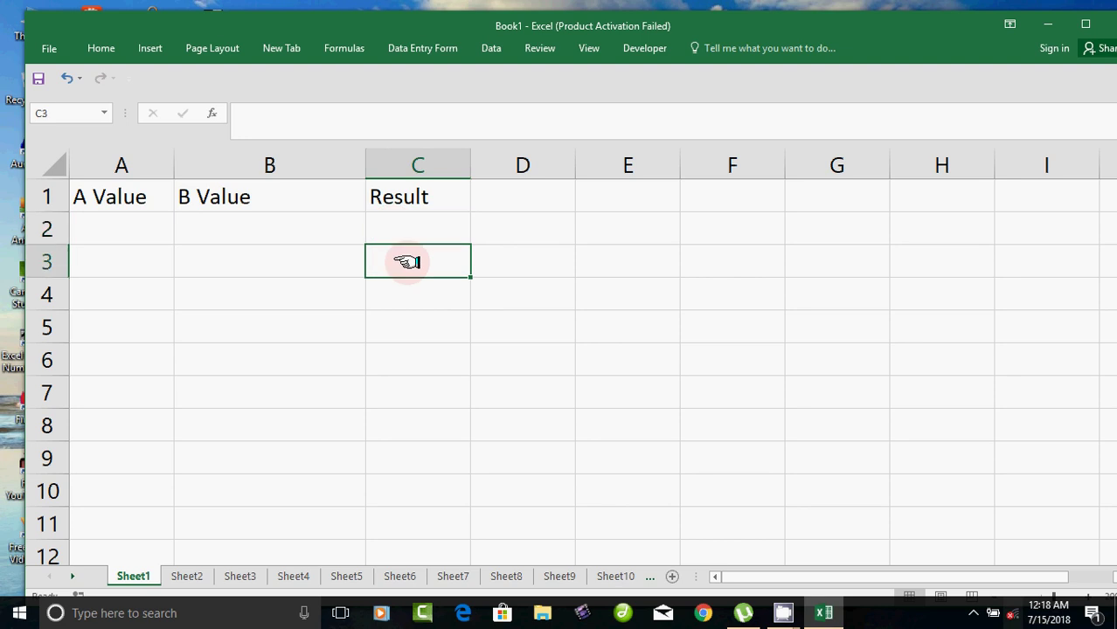
click(419, 297)
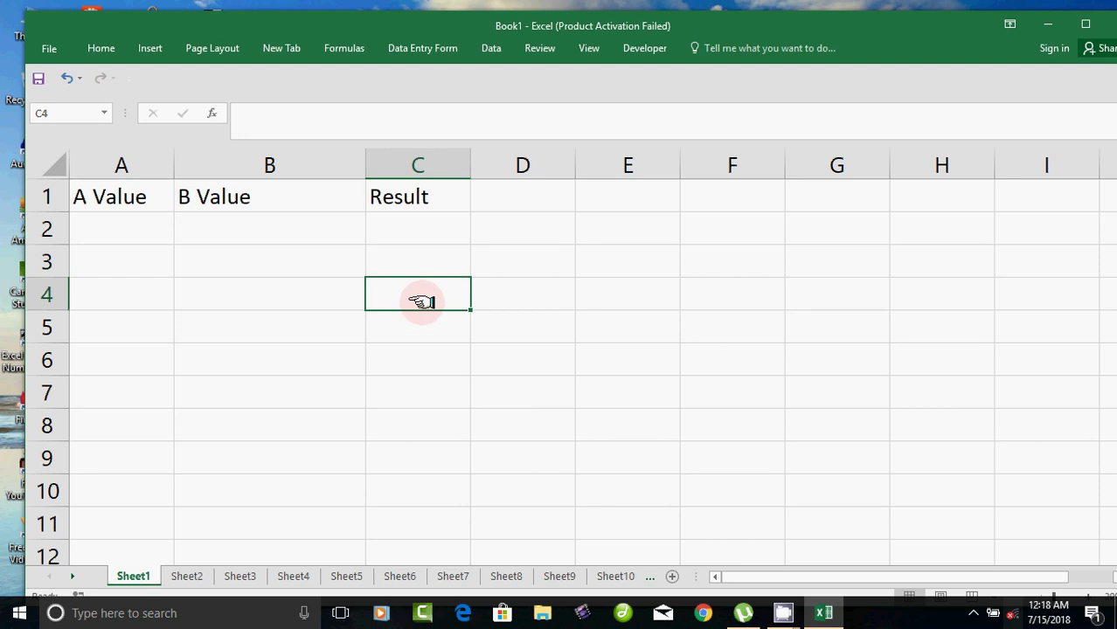
click(412, 330)
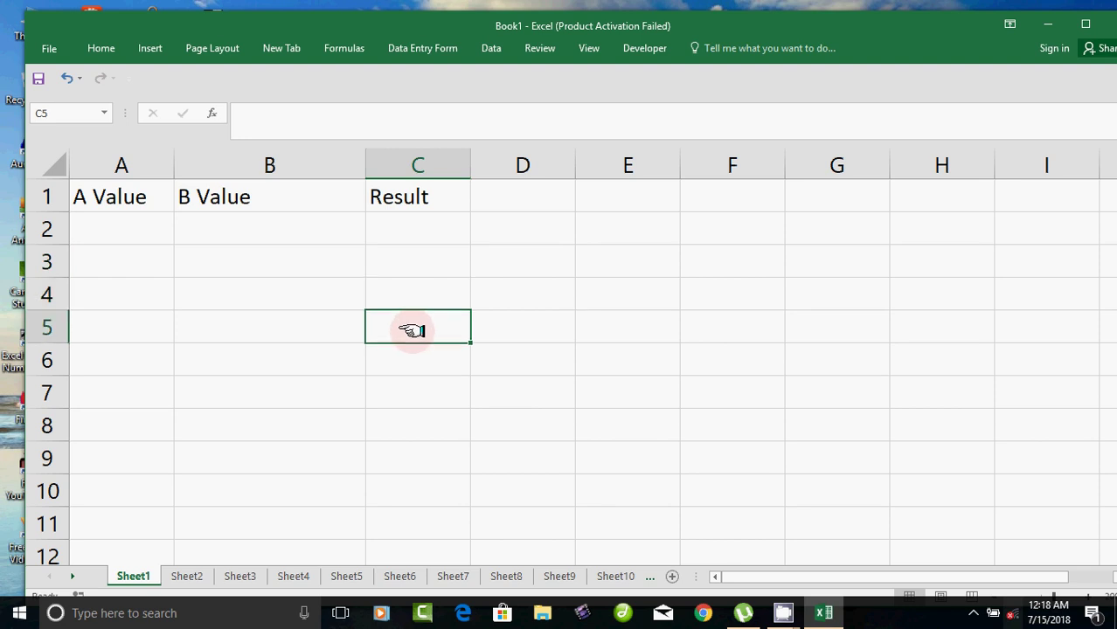
Enter 10 in A2 and 20 in B2.
click(125, 227)
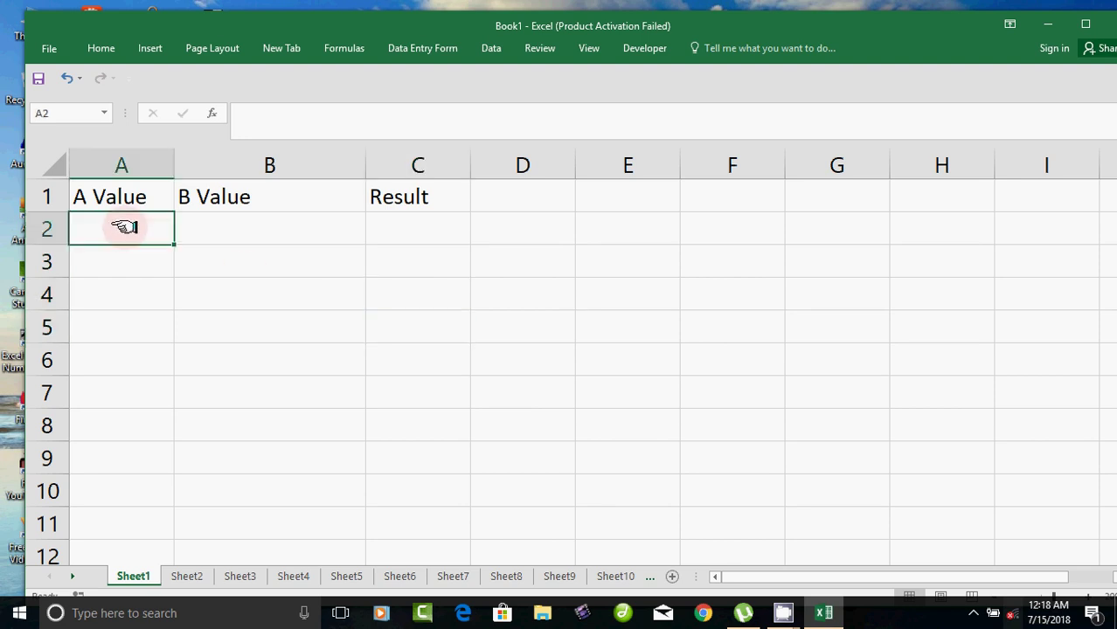
text(10)
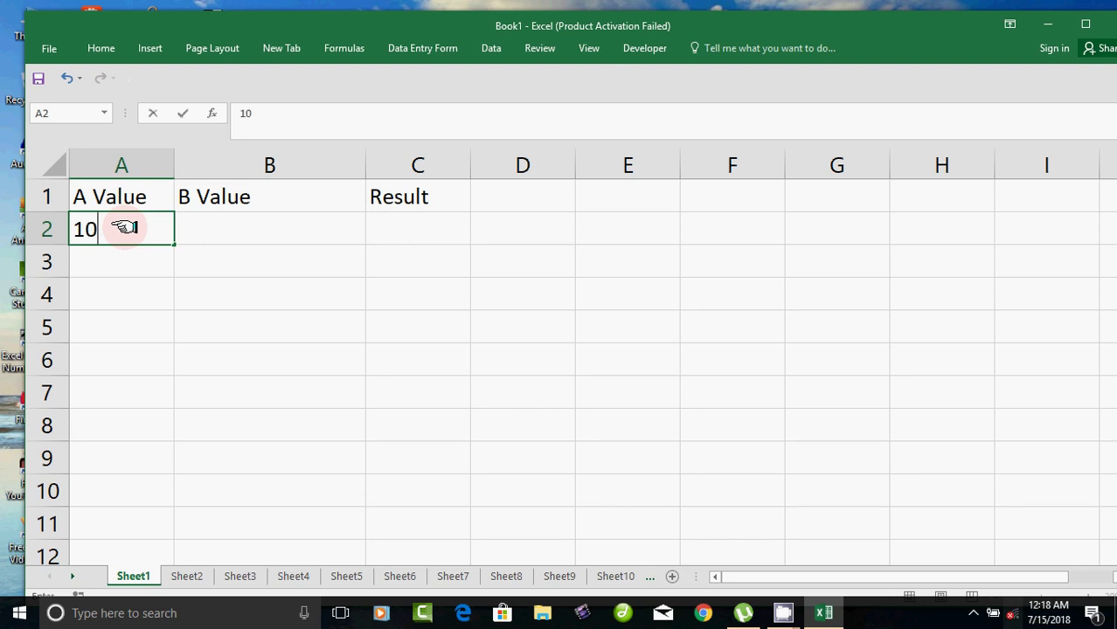
key(Tab)
text(20)
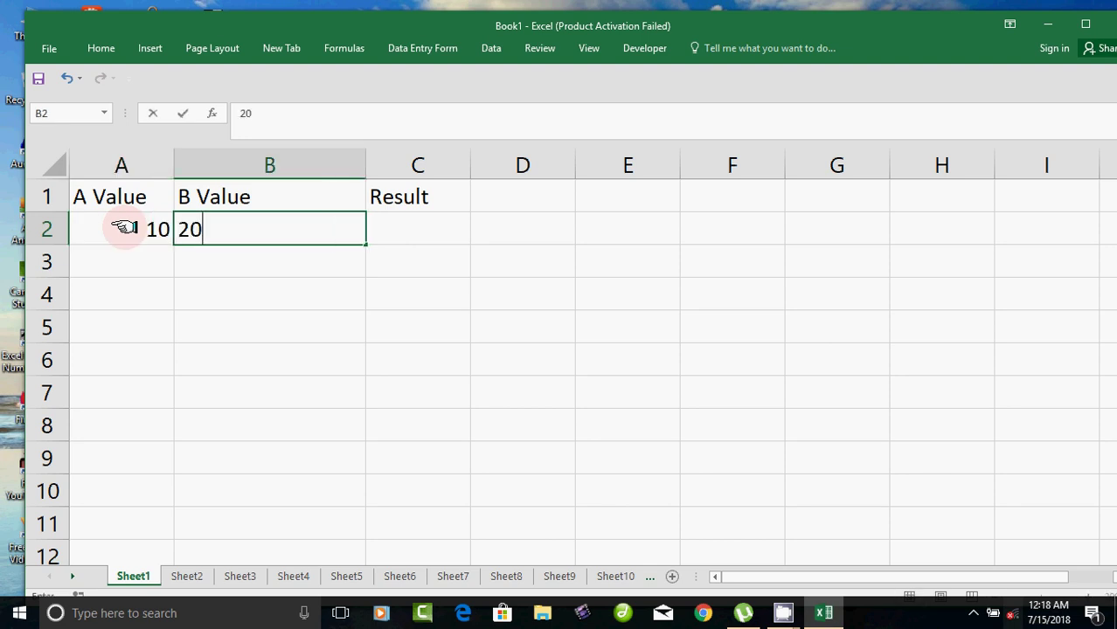
key(Tab)
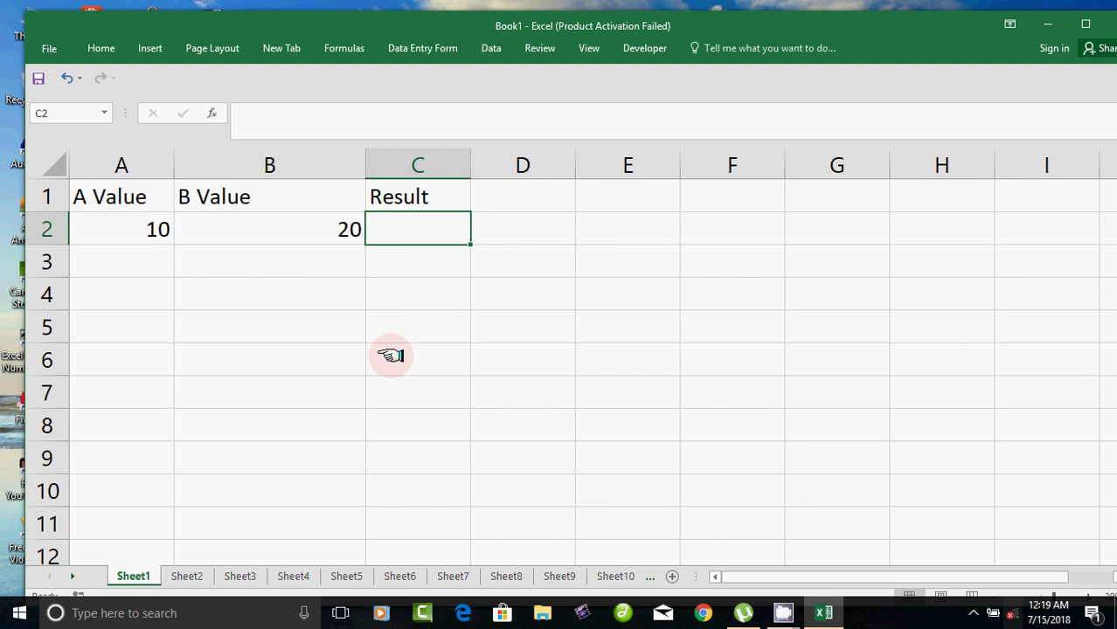
click(390, 355)
click(395, 238)
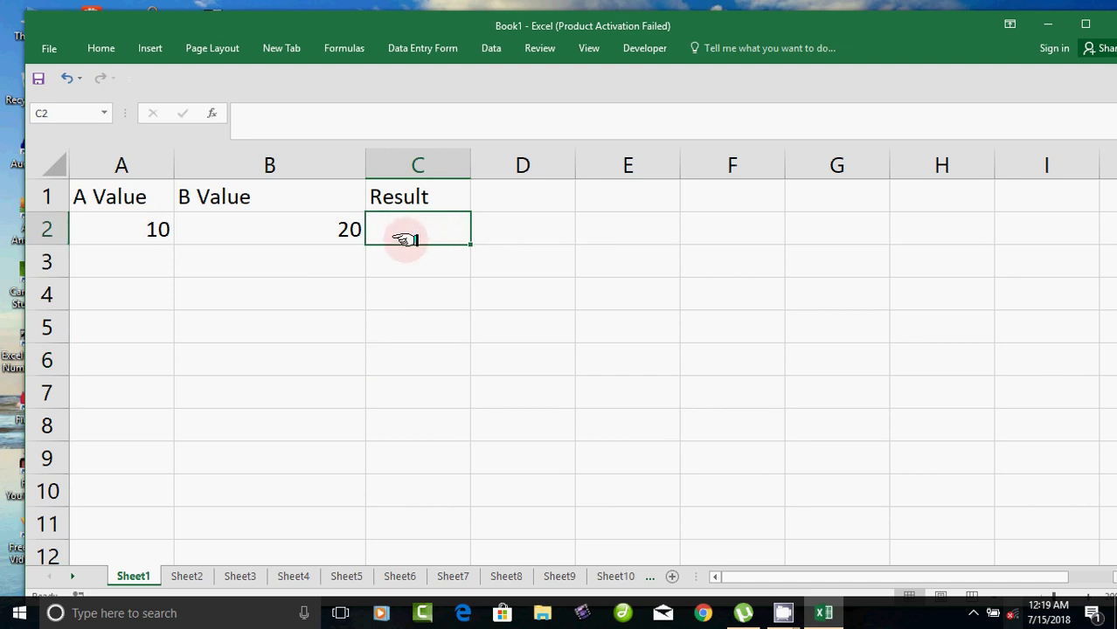
Enter =A2+B2 in C2 by clicking the cells, giving 30.
text(=)
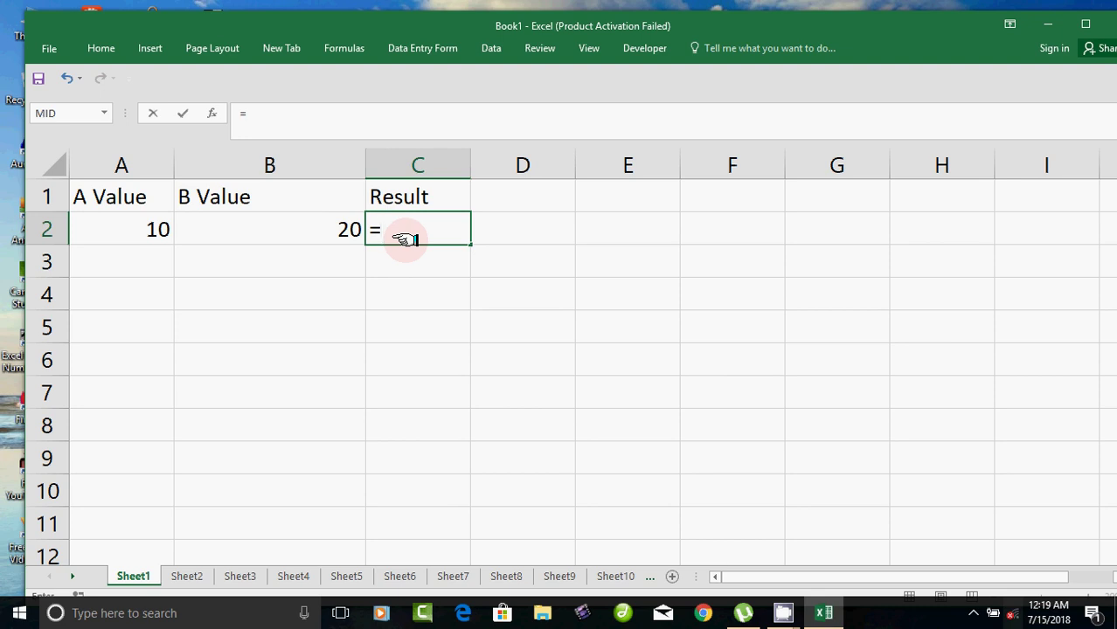
click(153, 229)
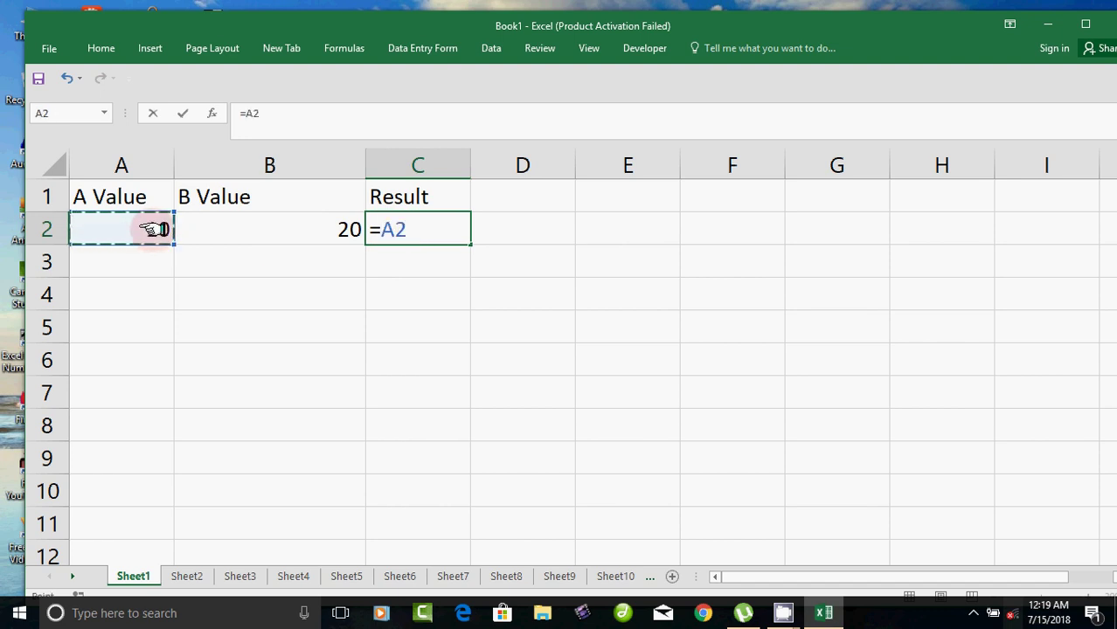
text(+)
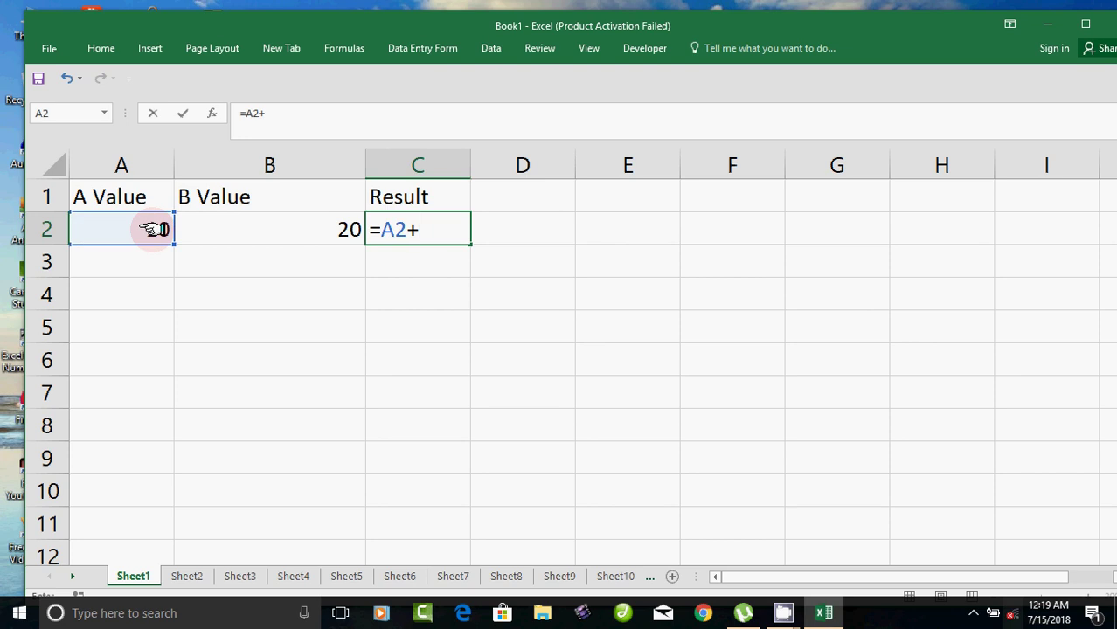
click(298, 230)
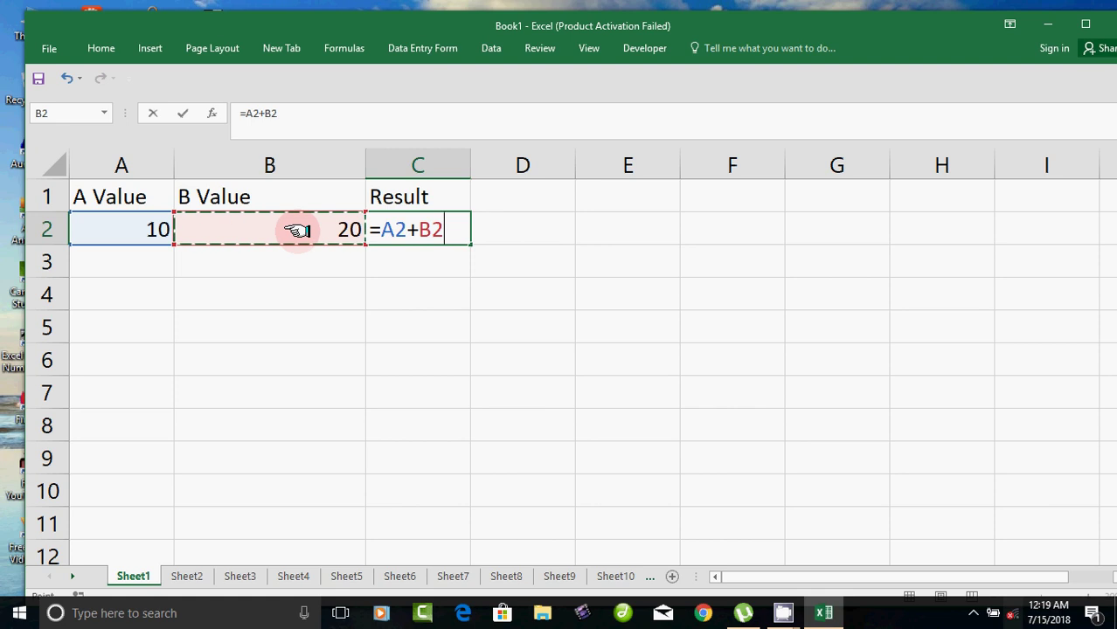
key(Return)
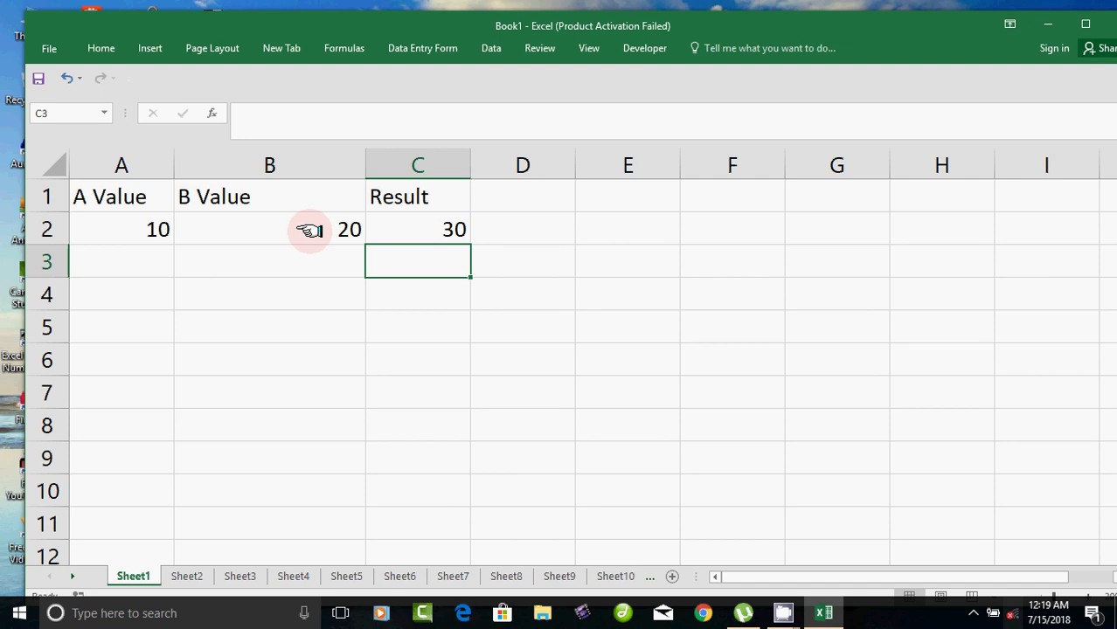
Clear C2 and use AutoSum on the Home tab to enter =SUM(A2:B2).
click(402, 228)
key(Delete)
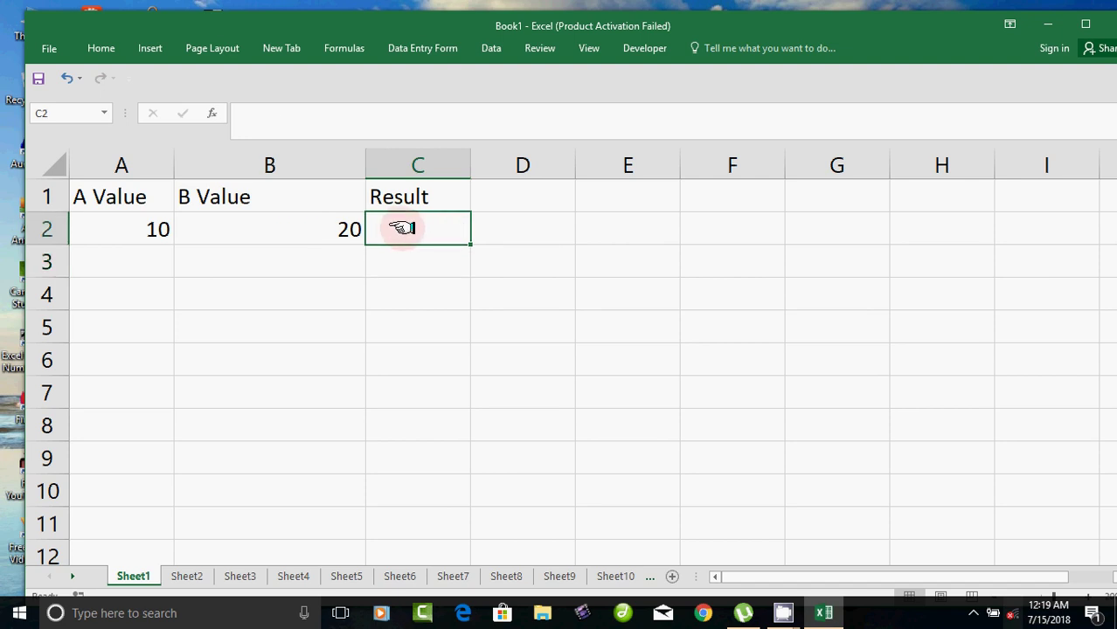
click(427, 349)
click(431, 231)
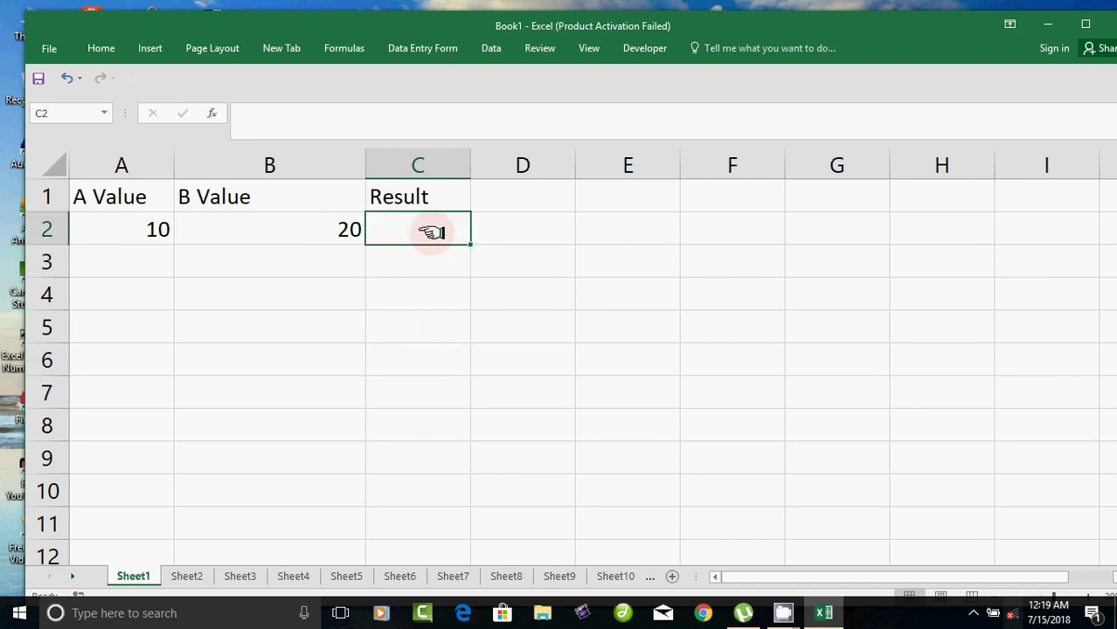
click(100, 48)
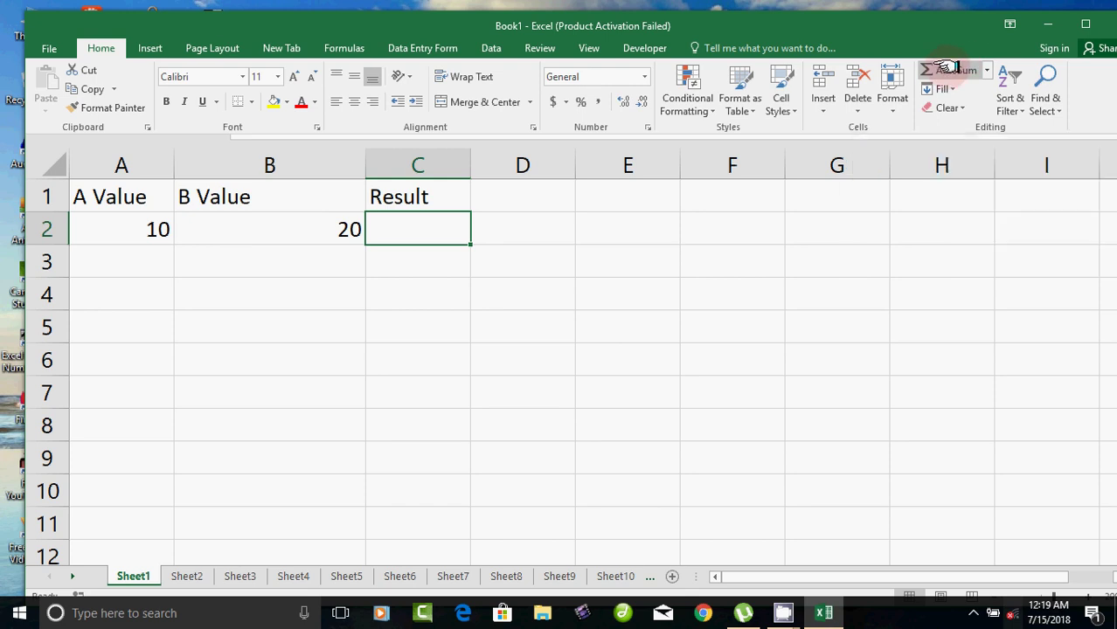
click(948, 68)
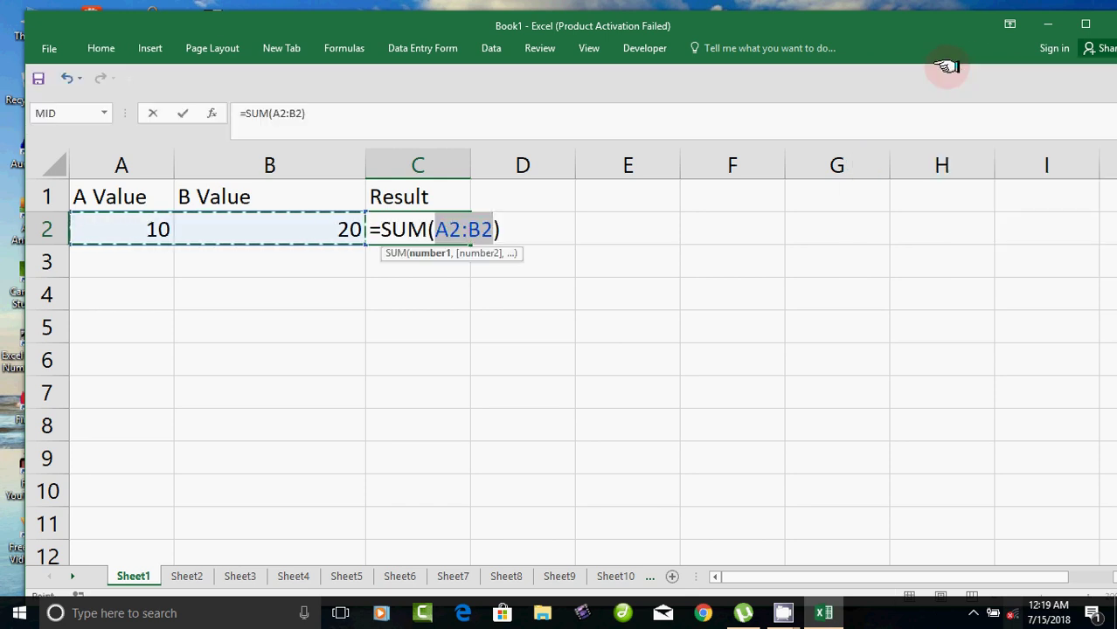
key(Return)
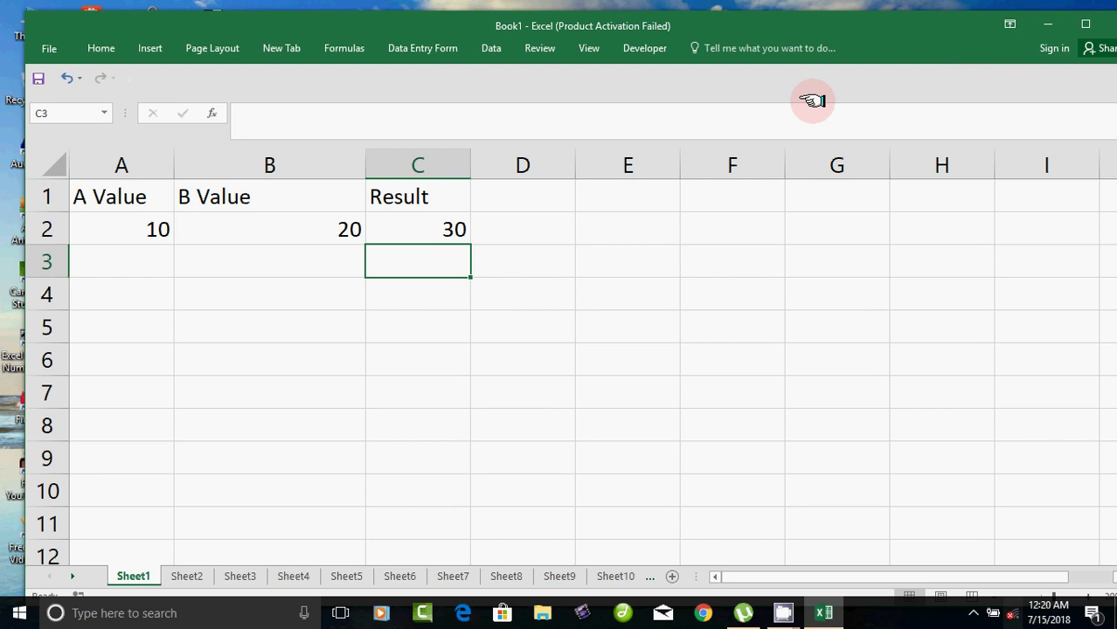
click(100, 48)
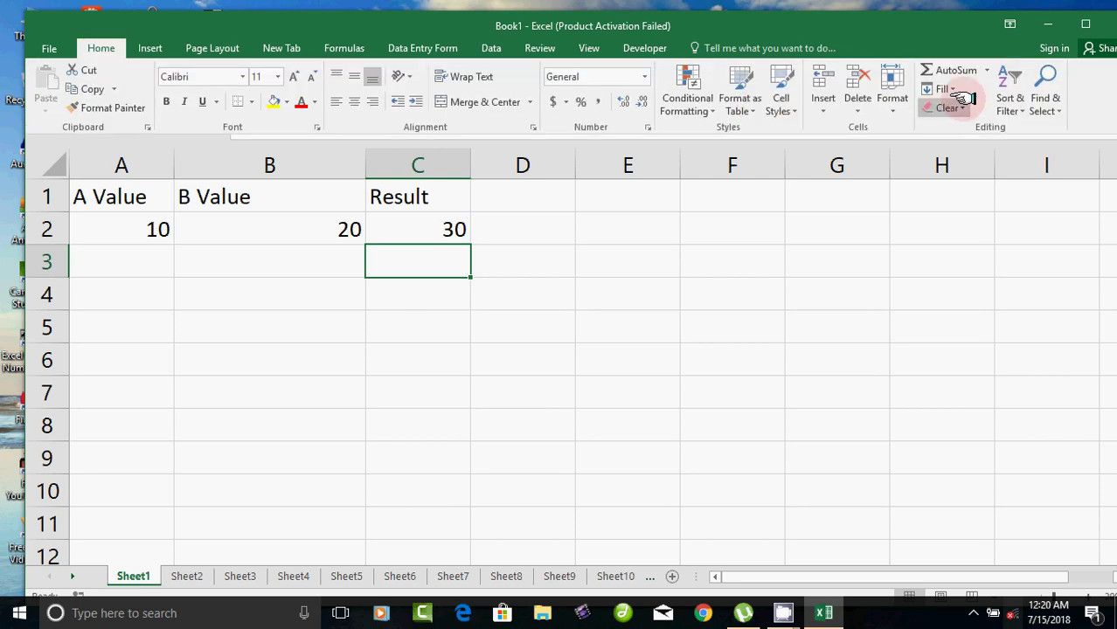
Clear C2 and retype it as =SUM(A2,B2) with comma-separated cell references.
click(452, 221)
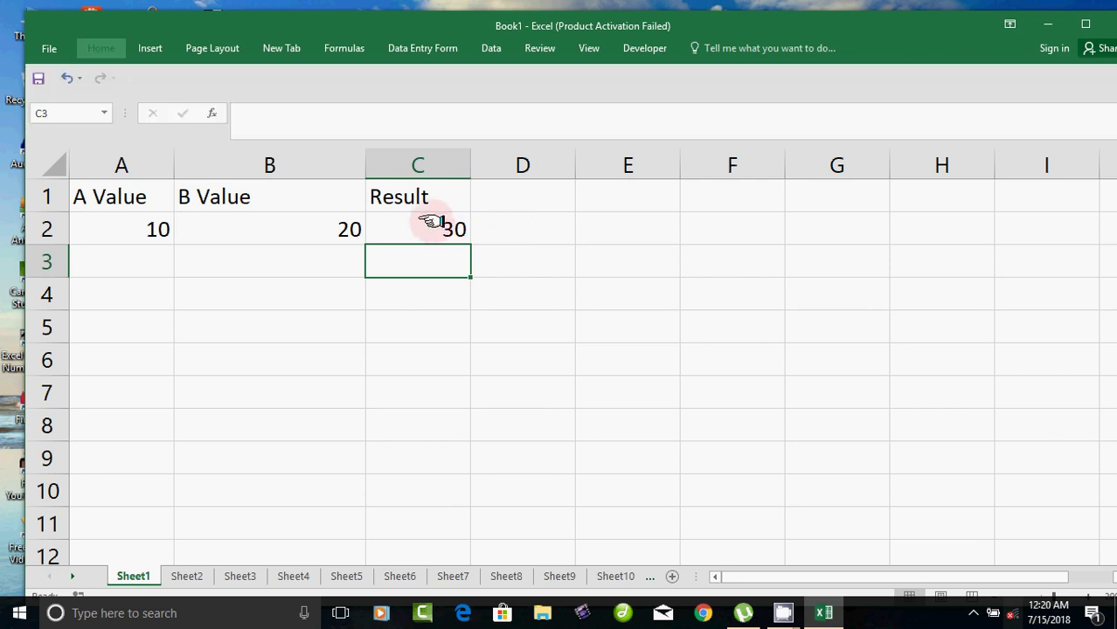
click(426, 231)
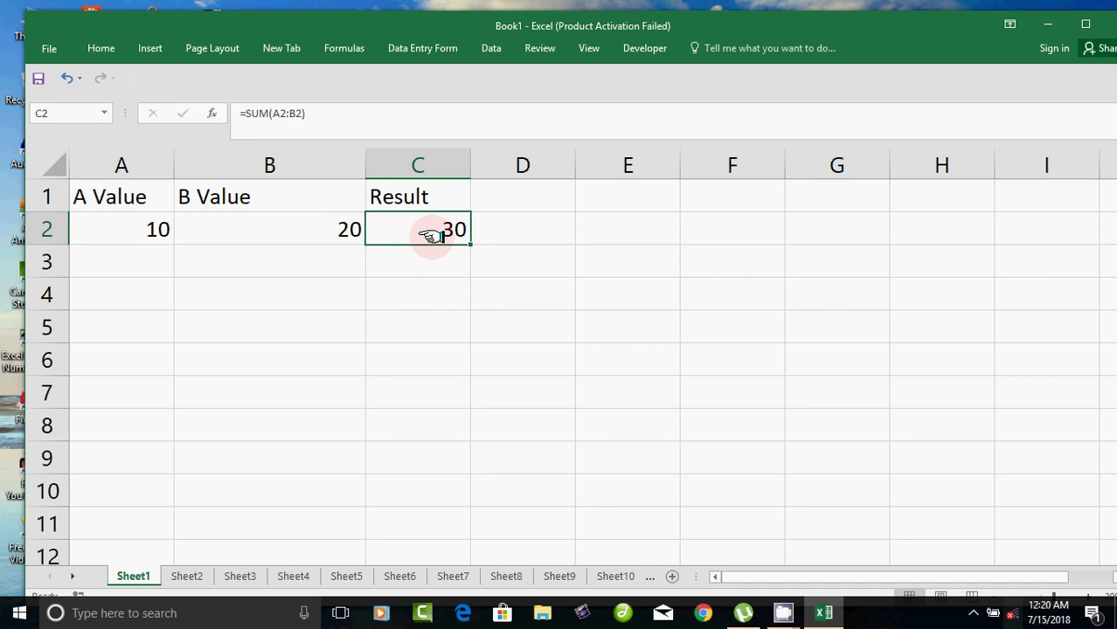
key(Delete)
click(435, 325)
click(438, 228)
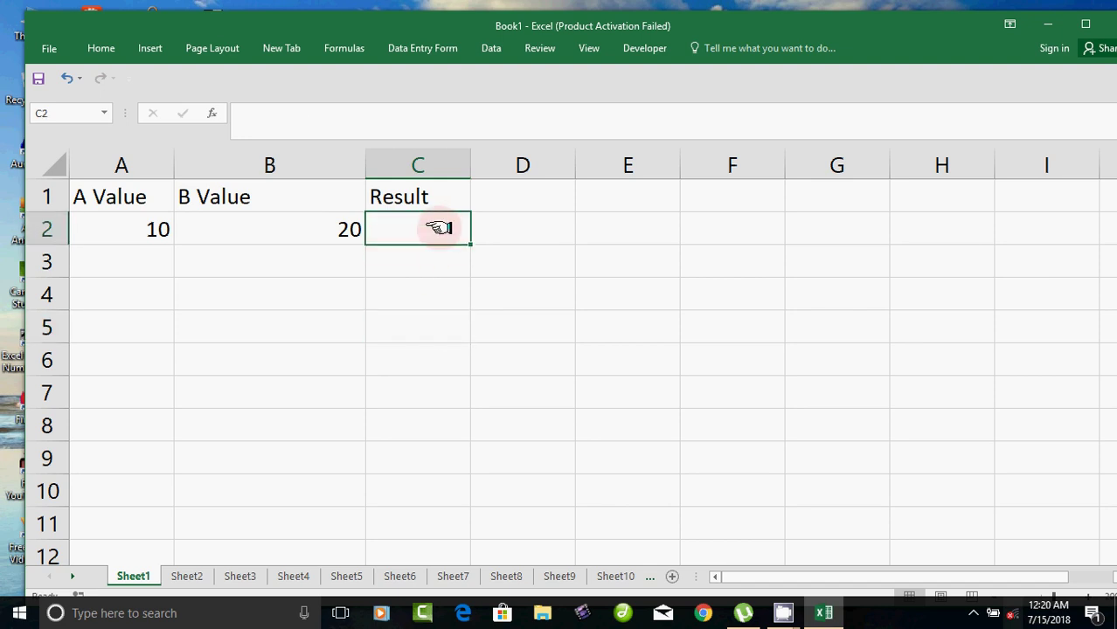
text(=)
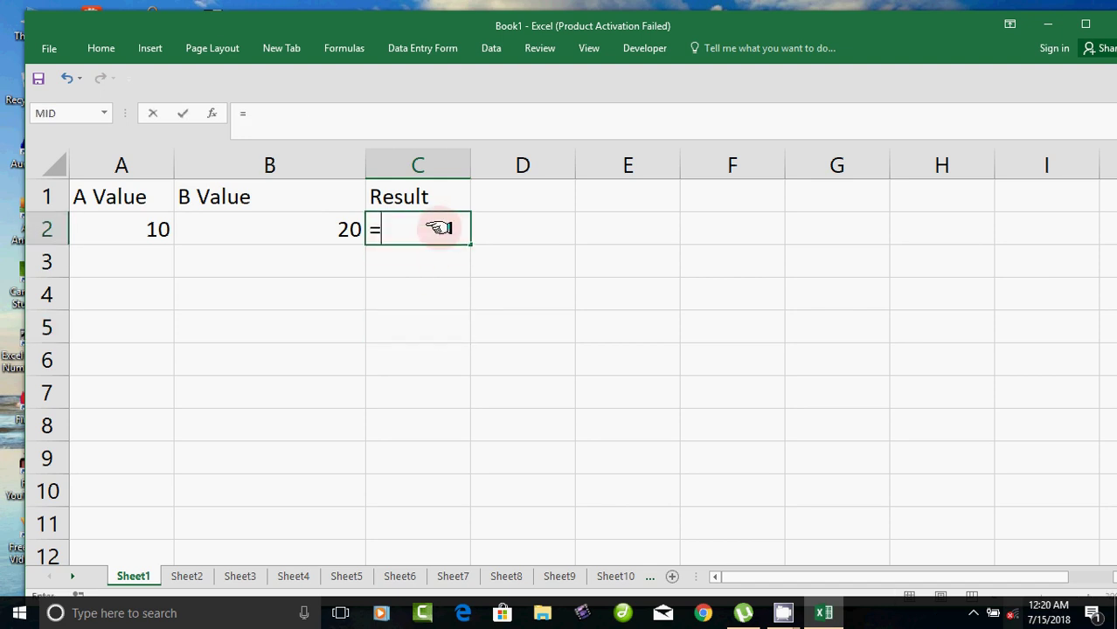
text(su)
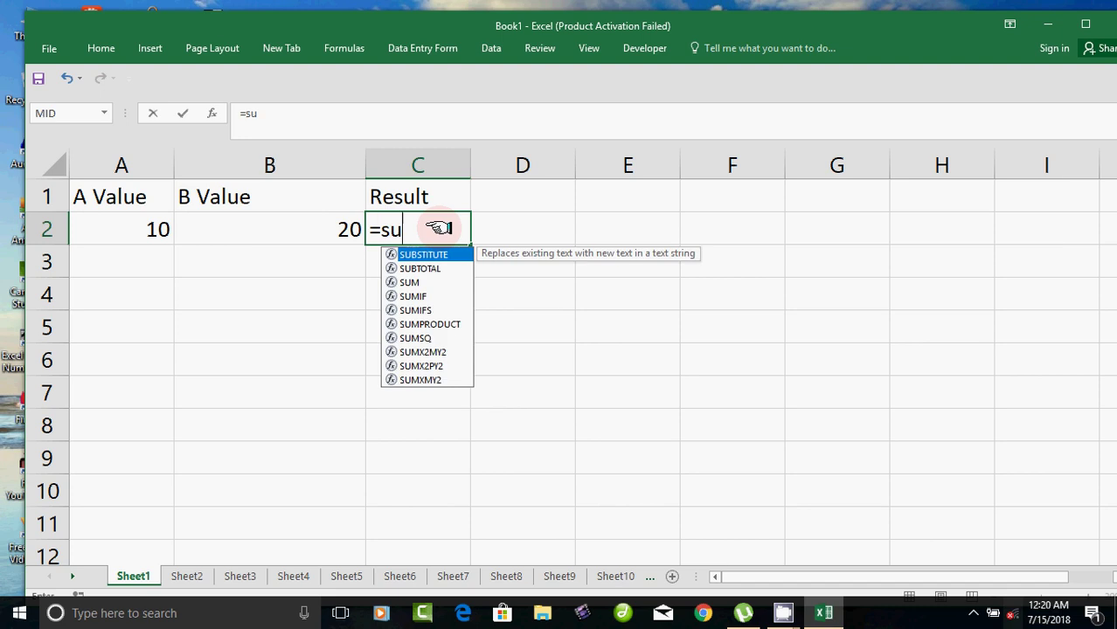
text(m()
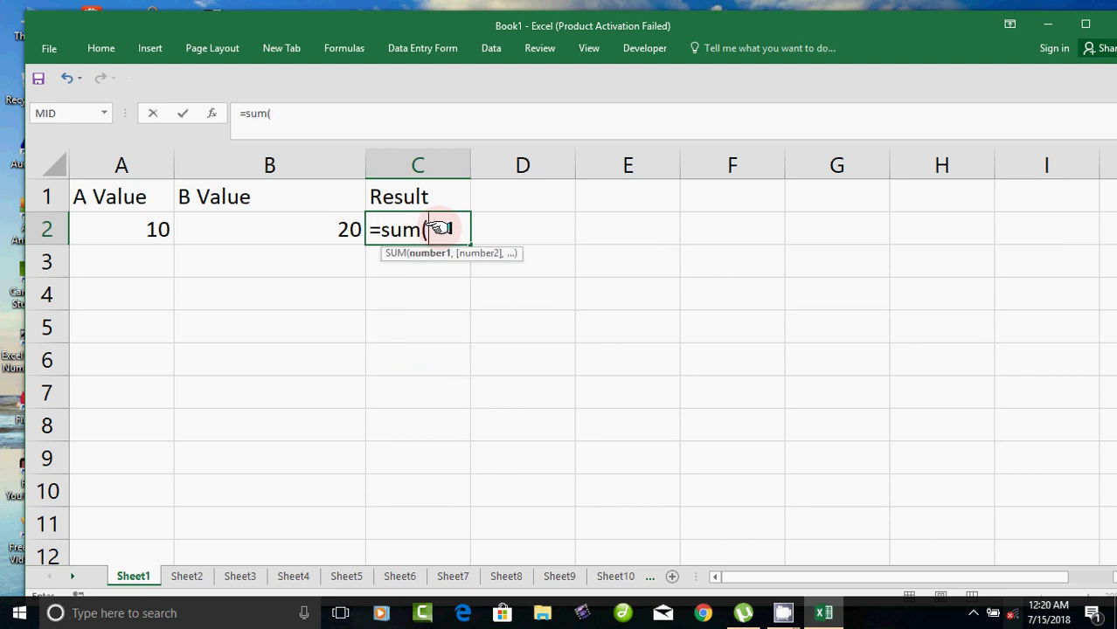
click(138, 230)
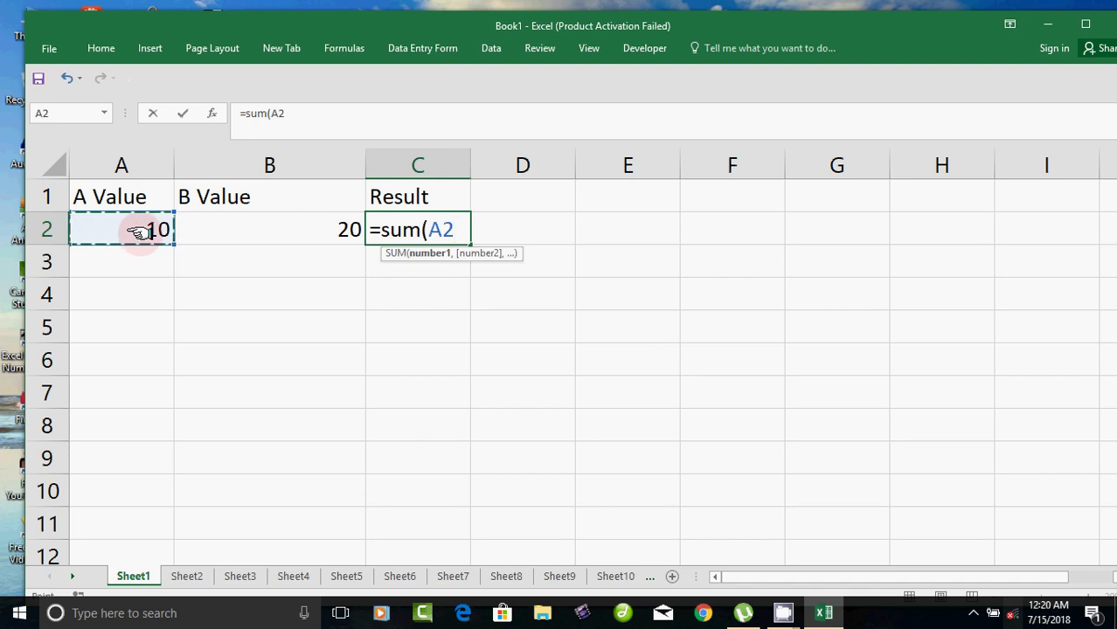
text(,)
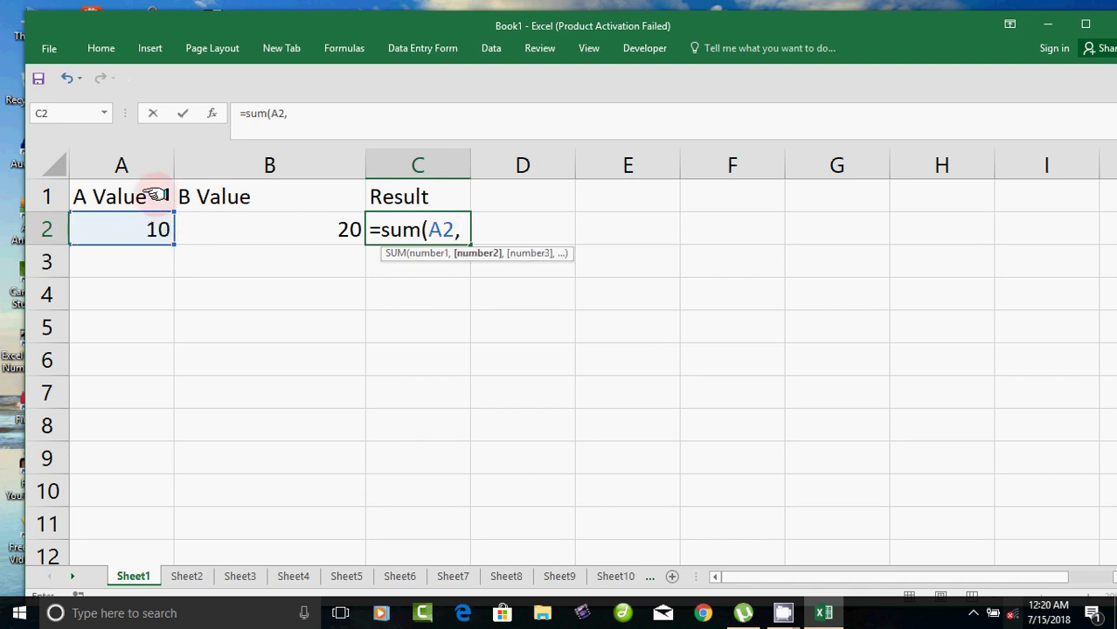
click(292, 231)
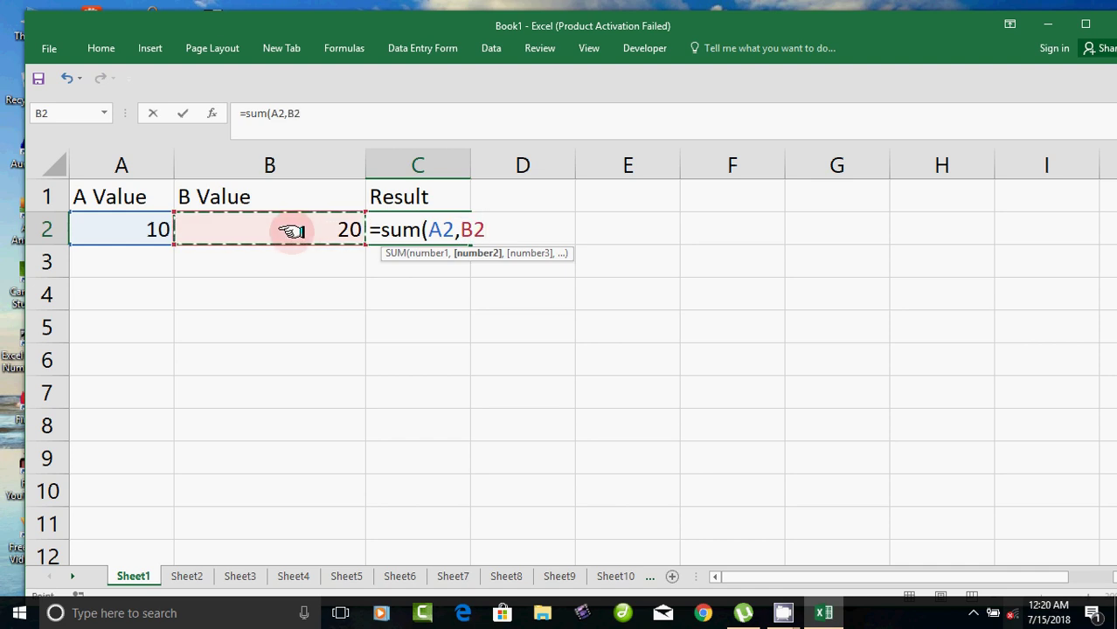
text())
key(Return)
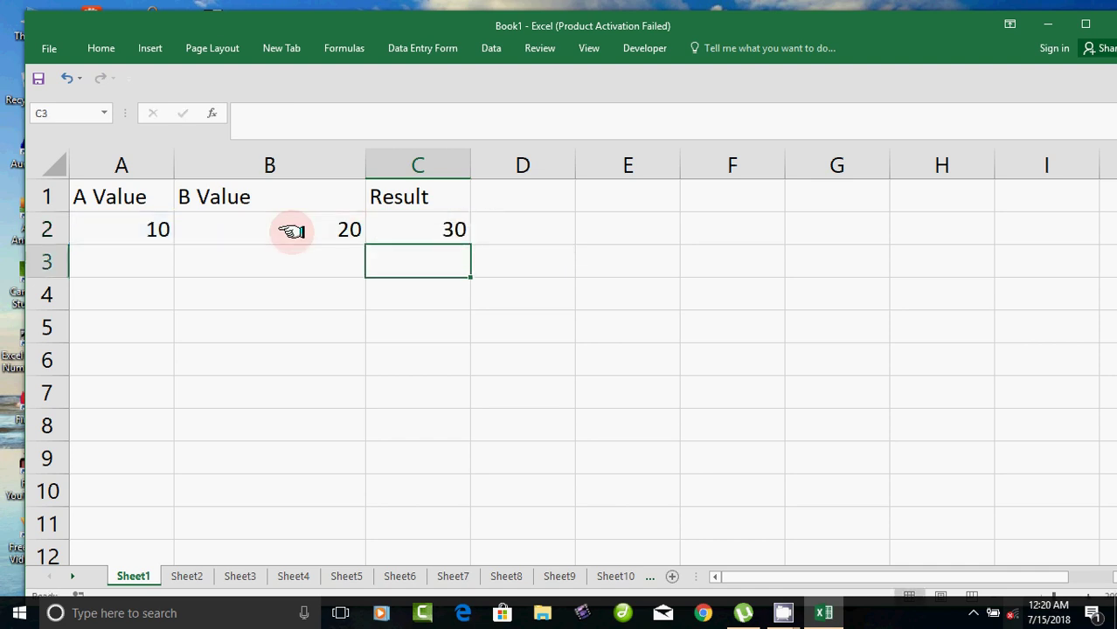
click(425, 223)
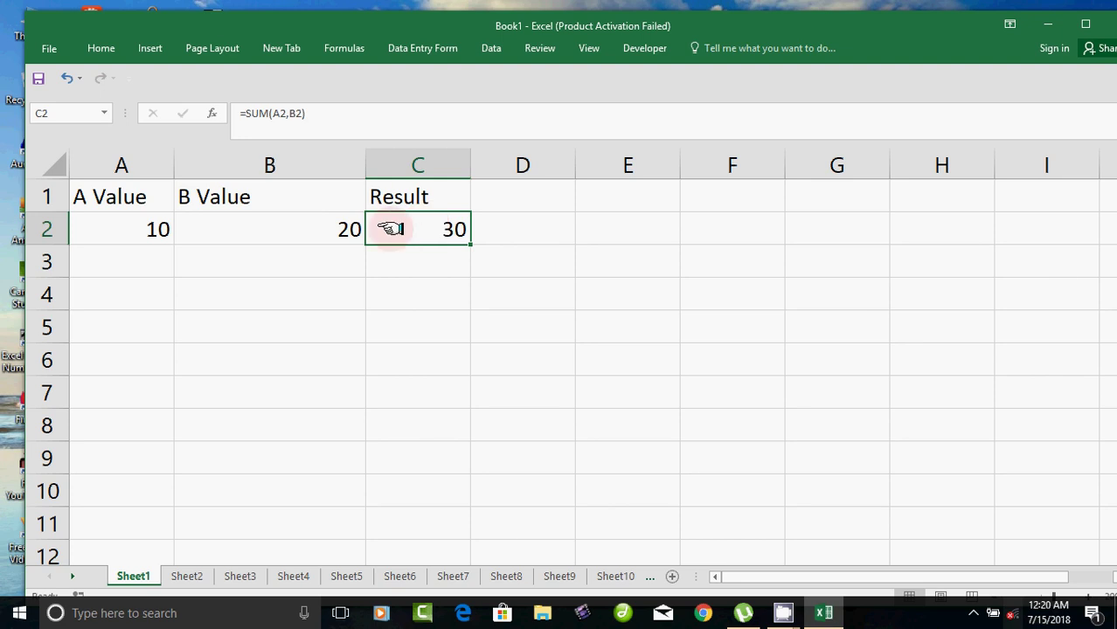
click(302, 390)
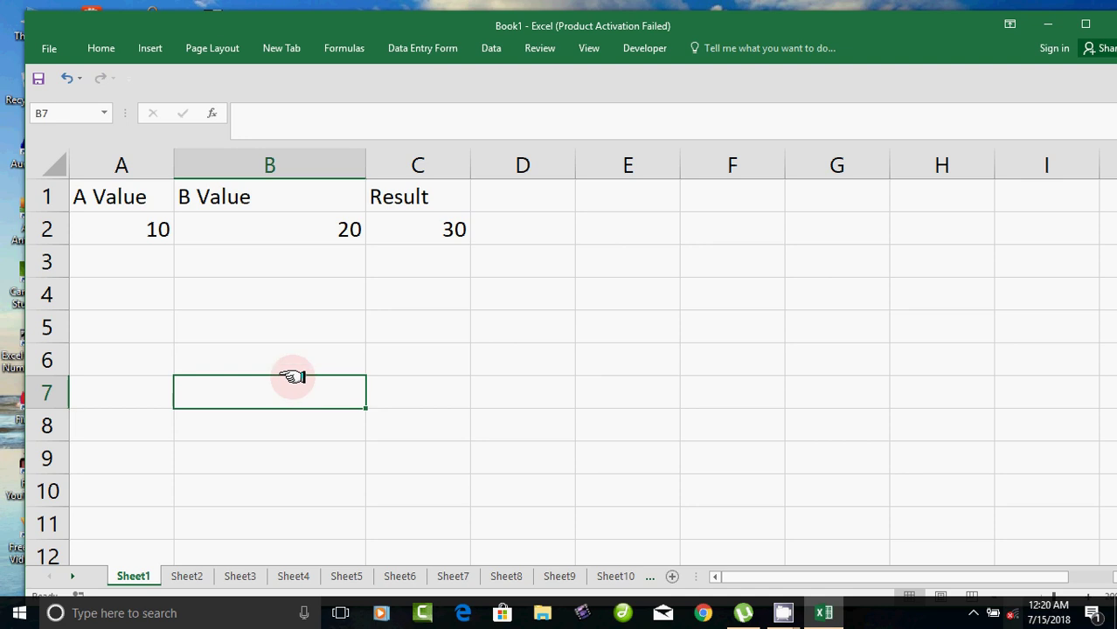
click(439, 225)
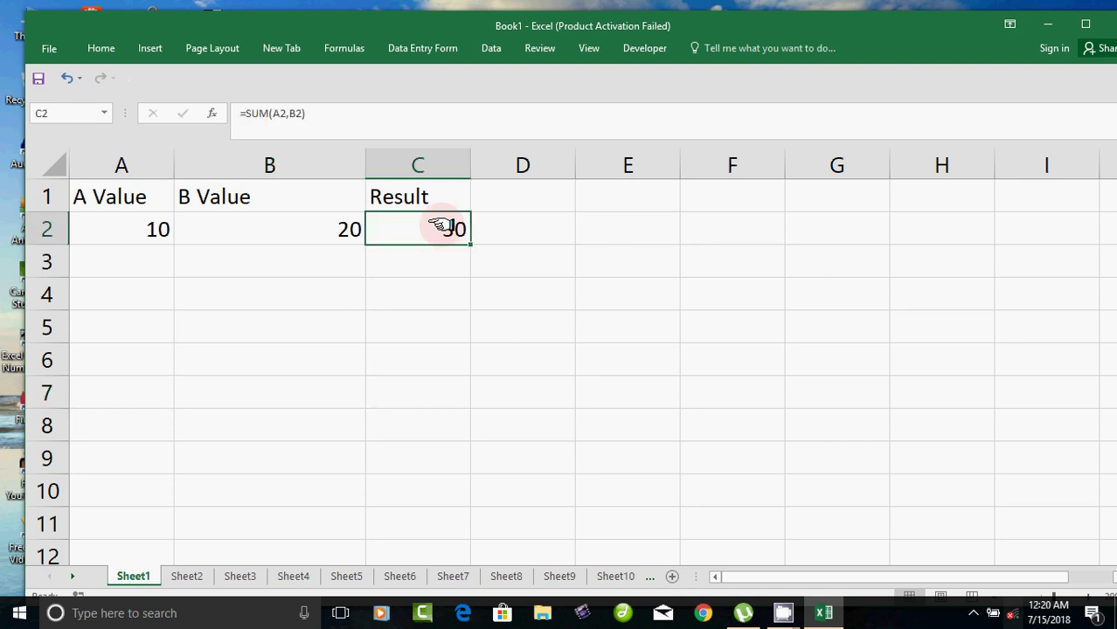
click(521, 228)
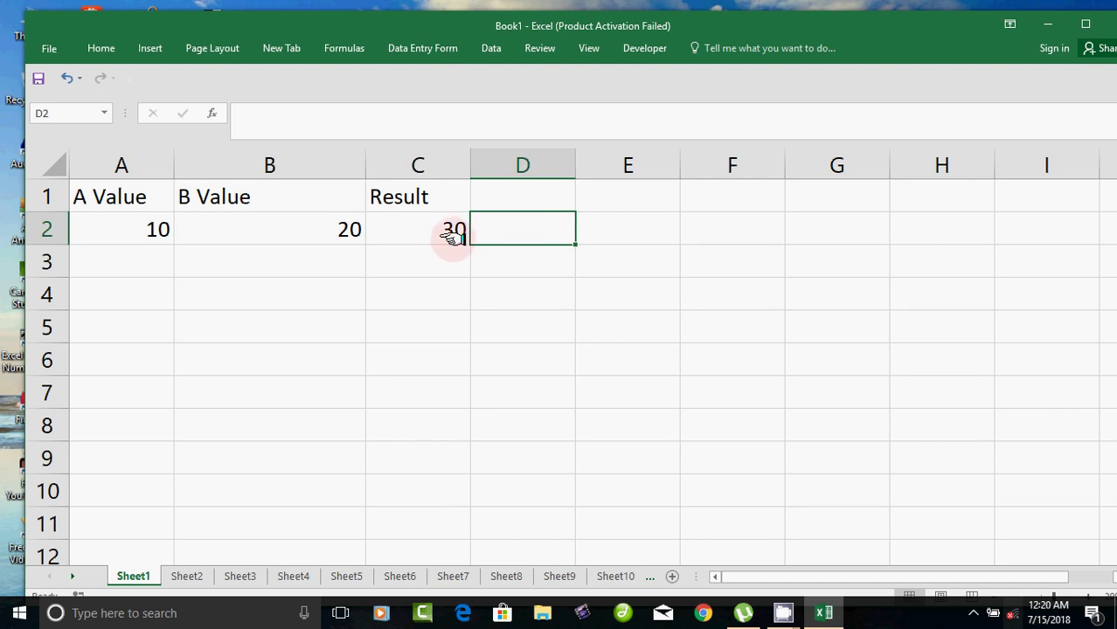
click(140, 266)
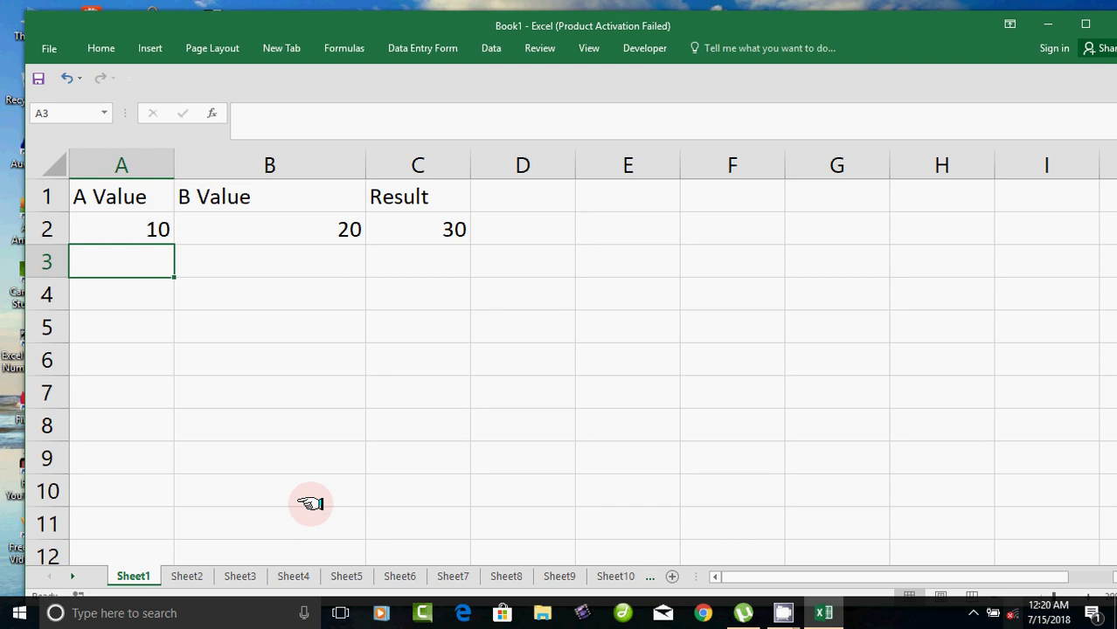
Label D2 as 'add' and D3 as 'sub'.
click(524, 236)
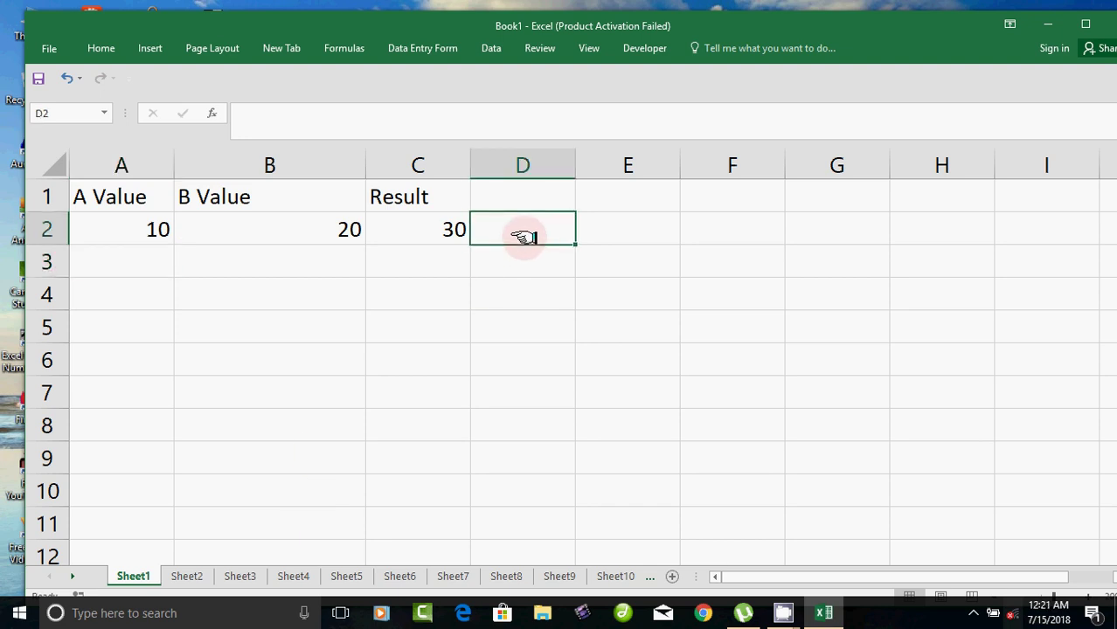
text(add)
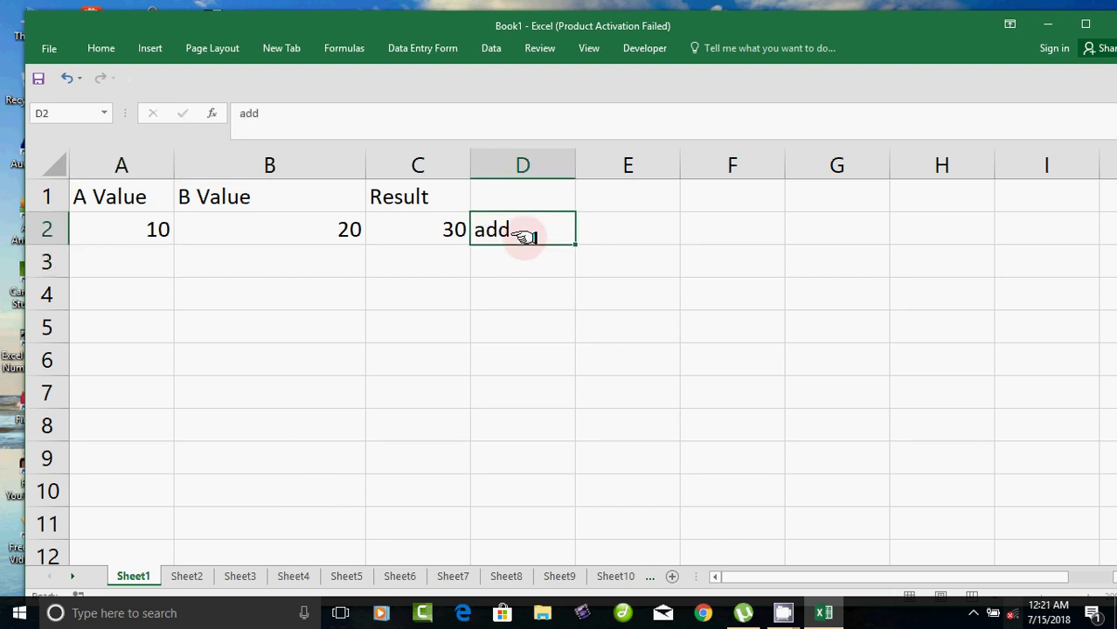
key(Return)
text(s)
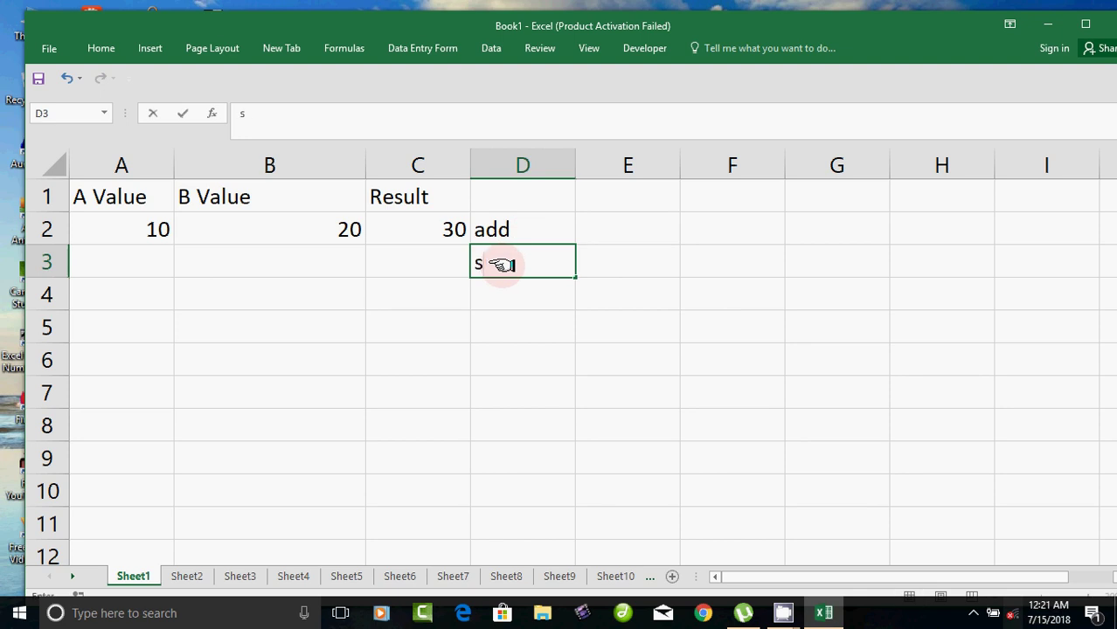
text(ub)
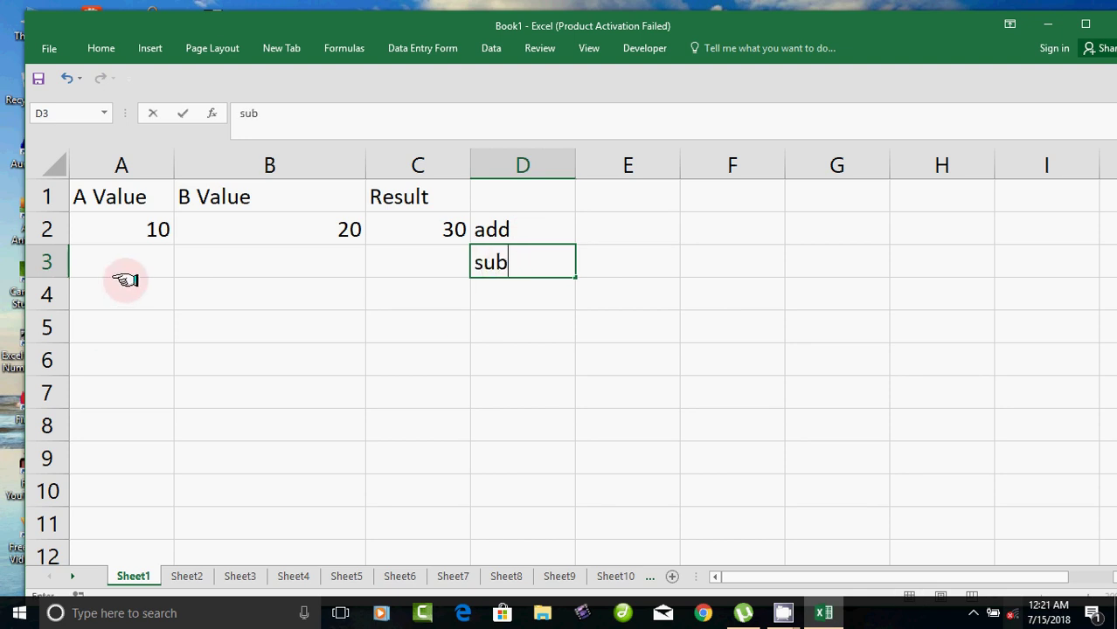
click(142, 264)
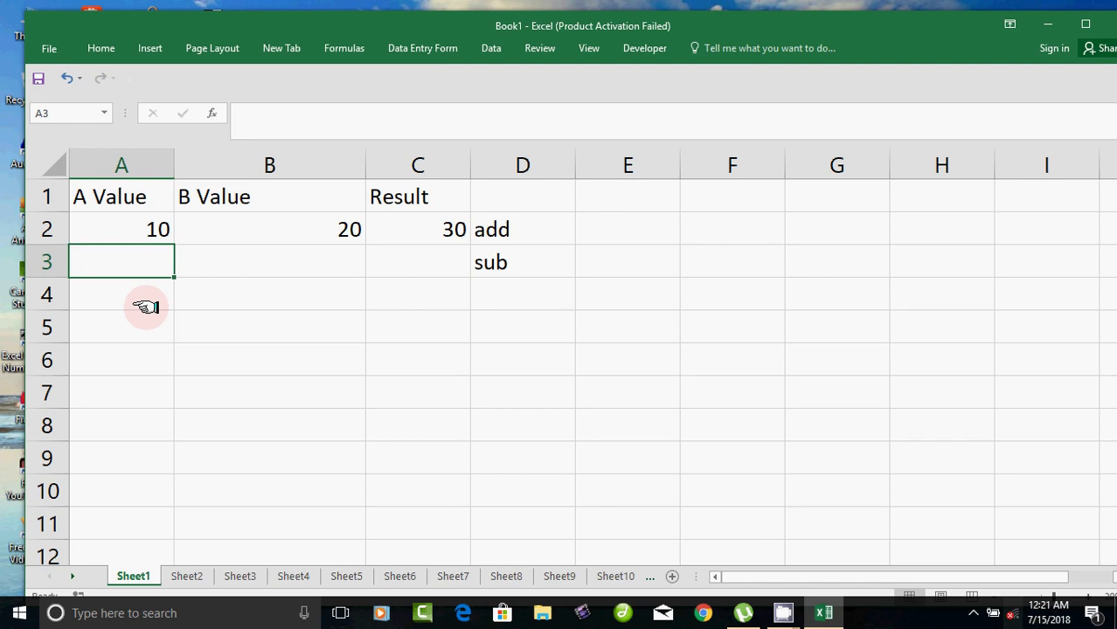
Enter 100 in A3 and 50 in B3, correcting the first values typed.
text(10)
key(Tab)
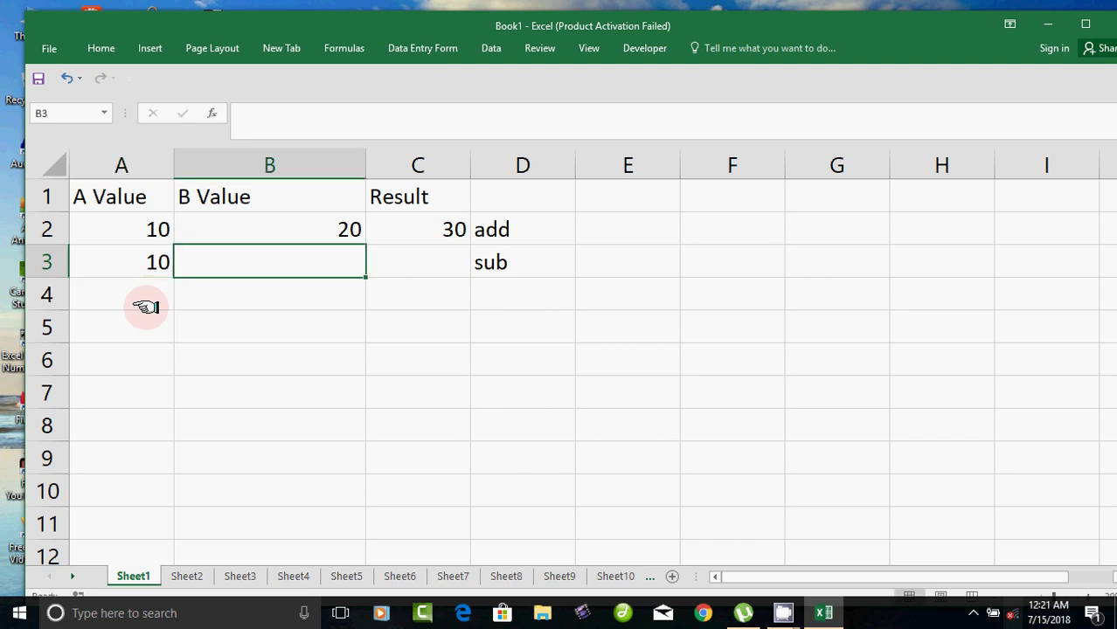
text(20)
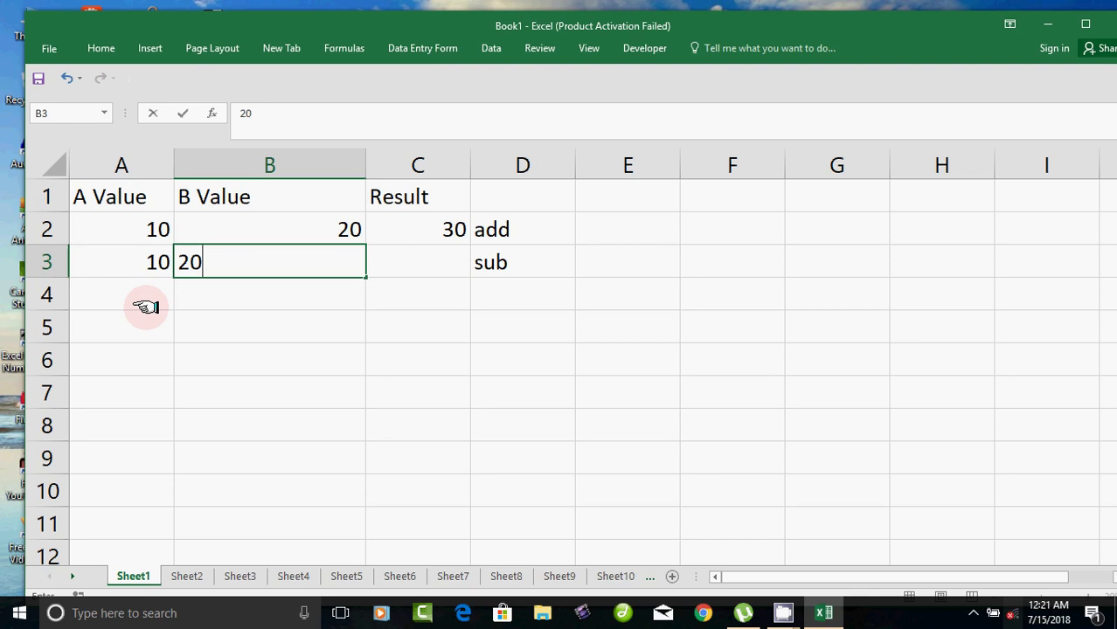
key(BackSpace)
key(BackSpace)
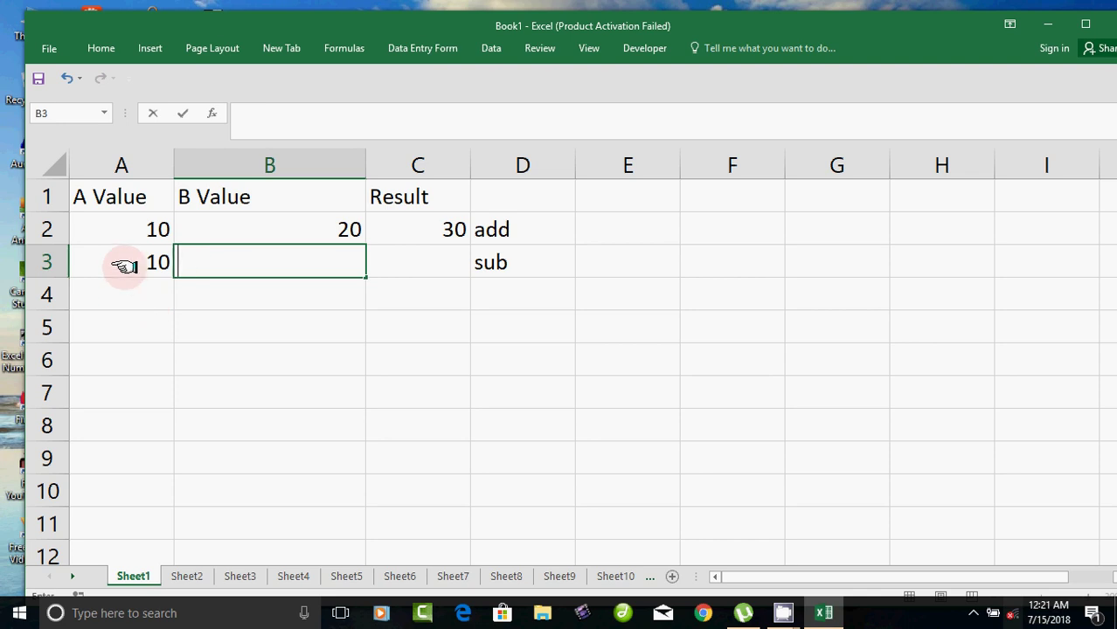
click(124, 267)
key(F2)
text(0)
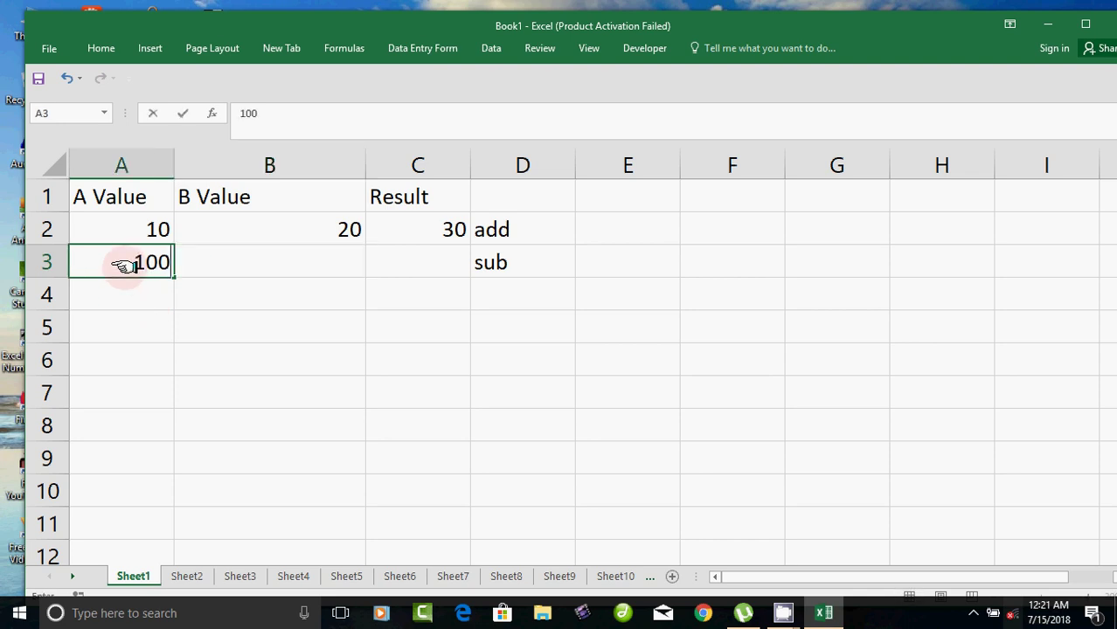
key(Tab)
text(50)
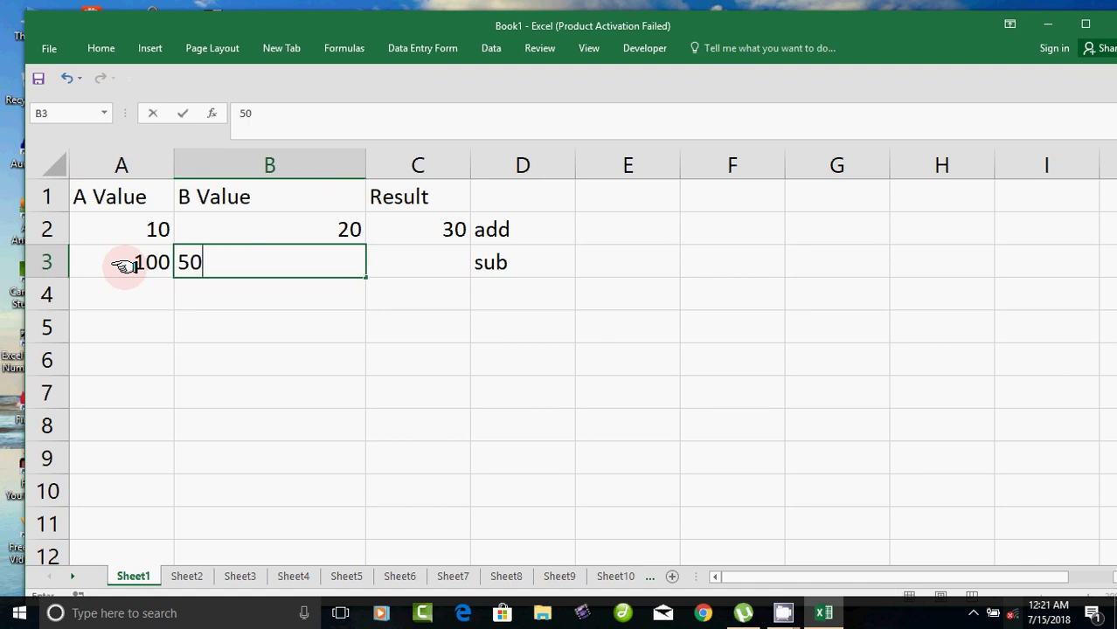
key(Tab)
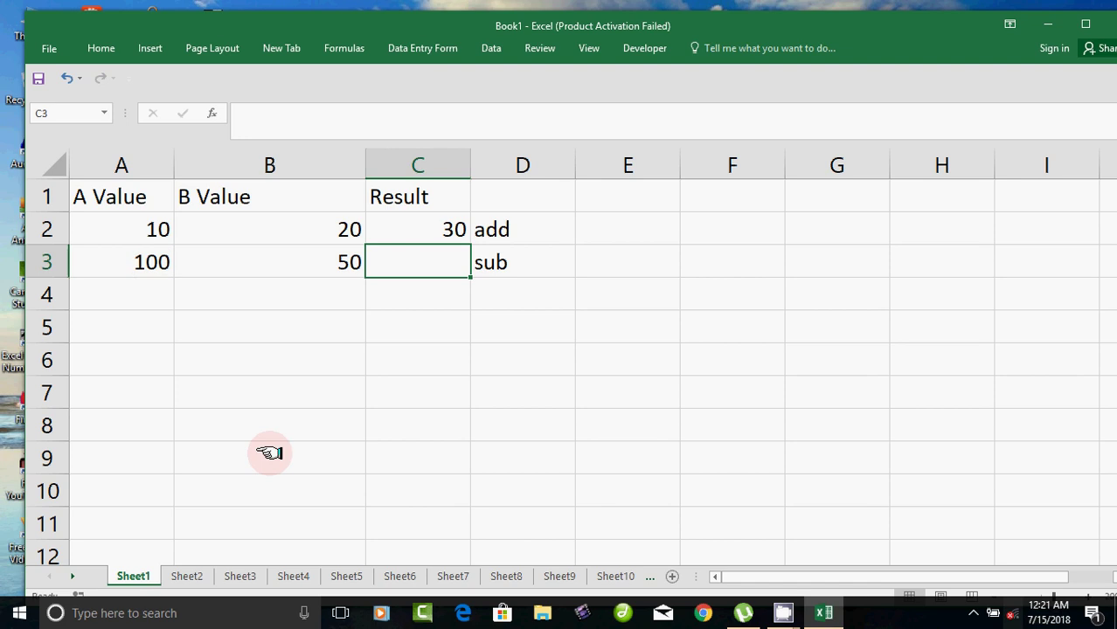
Enter =A3-B3 in C3 by clicking the cells, showing 50.
text(=)
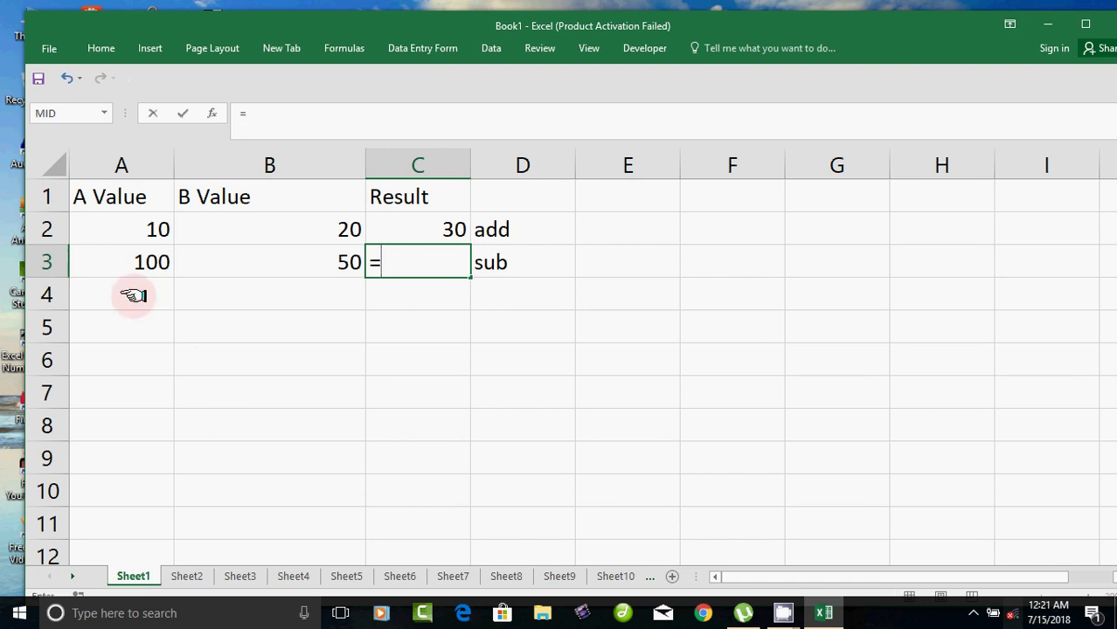
click(131, 255)
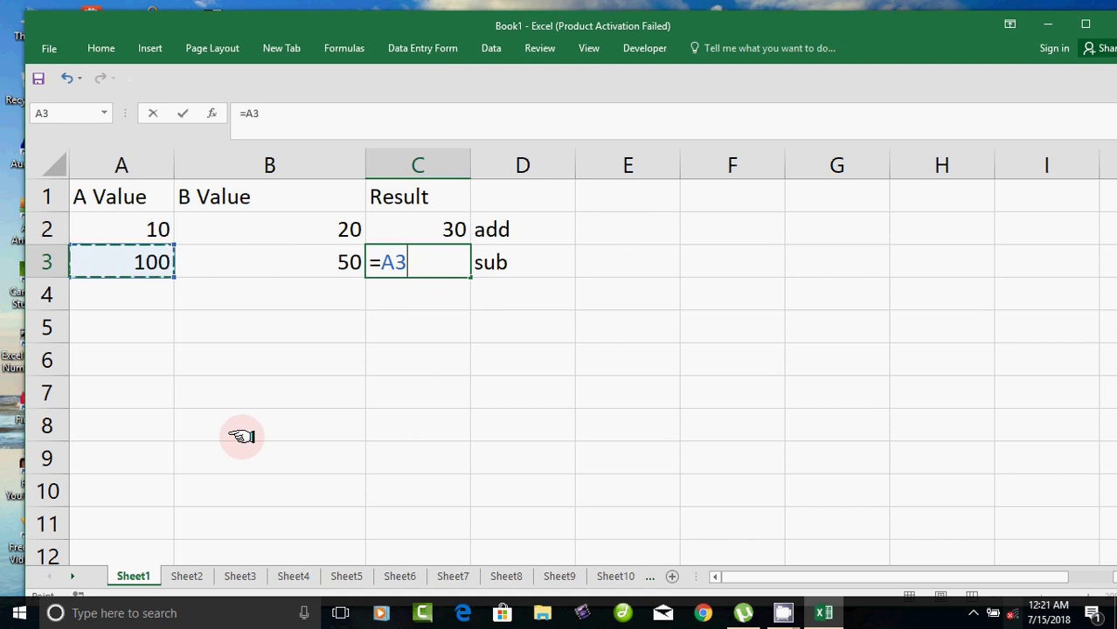
text(-)
click(325, 266)
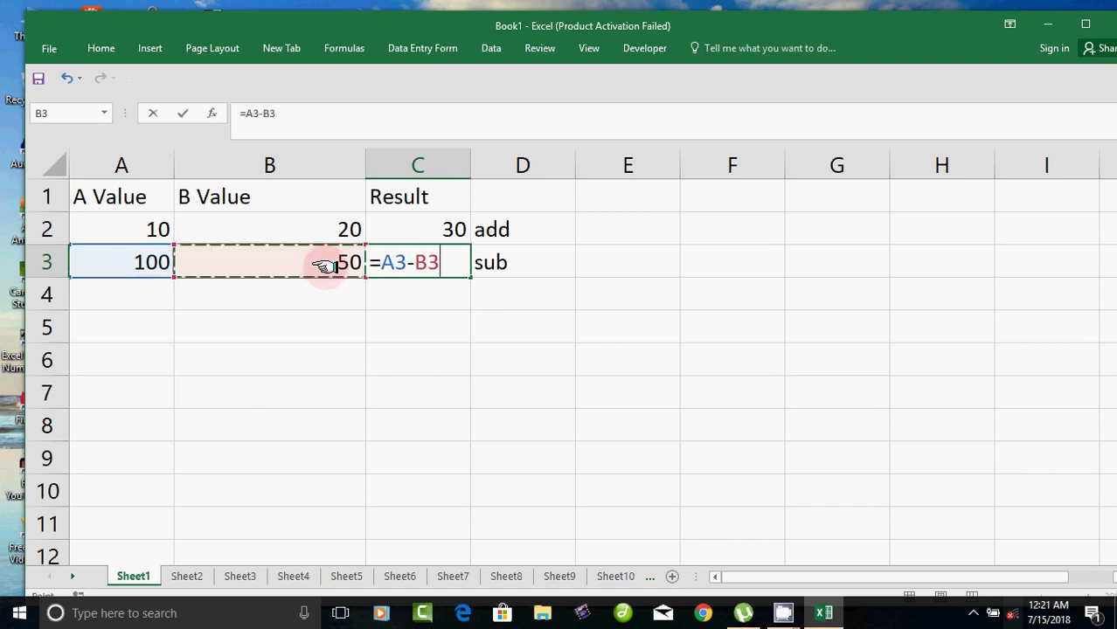
key(Return)
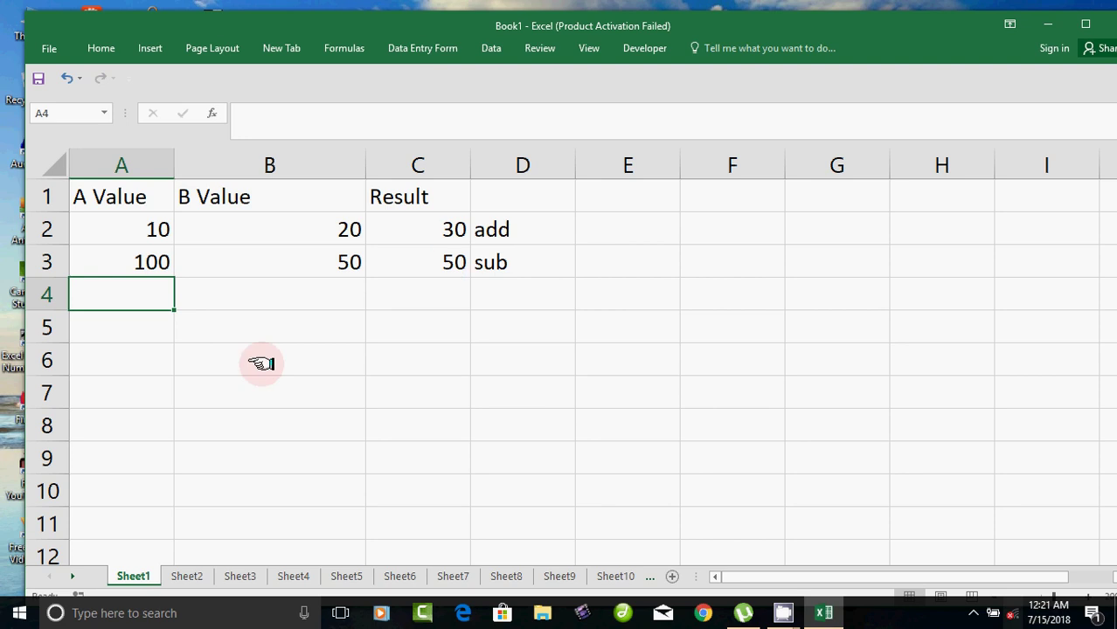
Enter 10 in A4 and 5 in B4, and label D4 as 'Mul'.
text(10)
key(Tab)
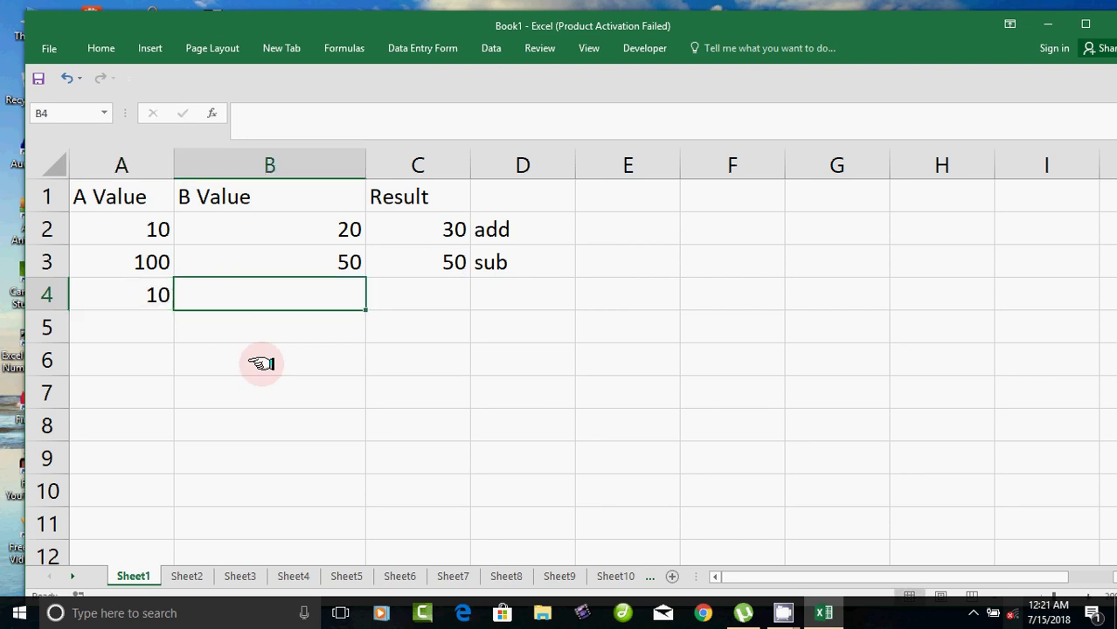
text(5)
key(Tab)
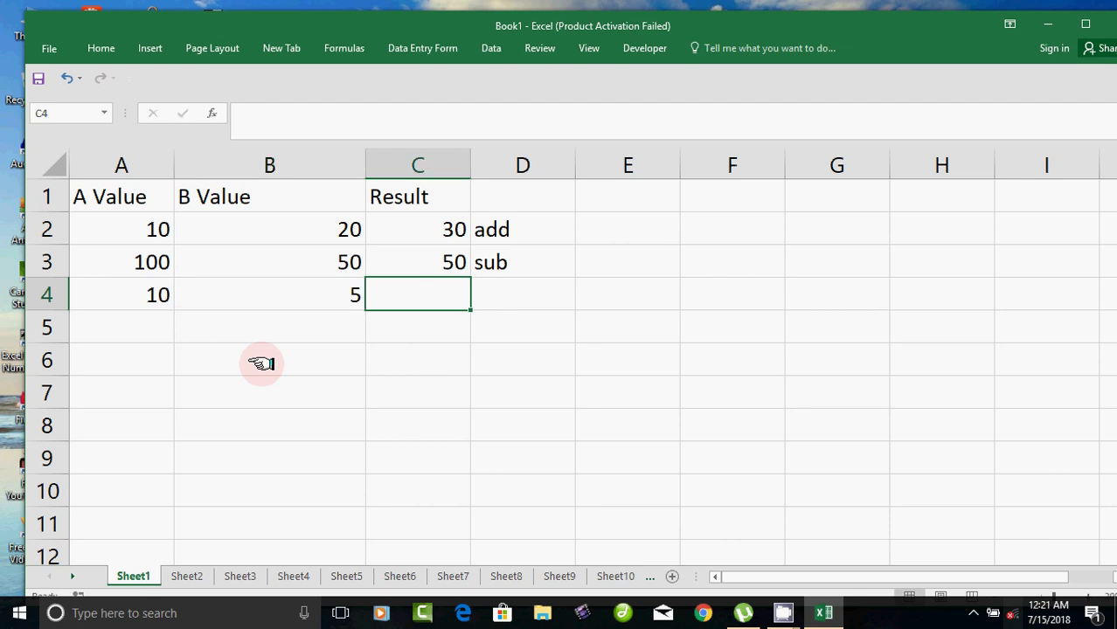
click(516, 292)
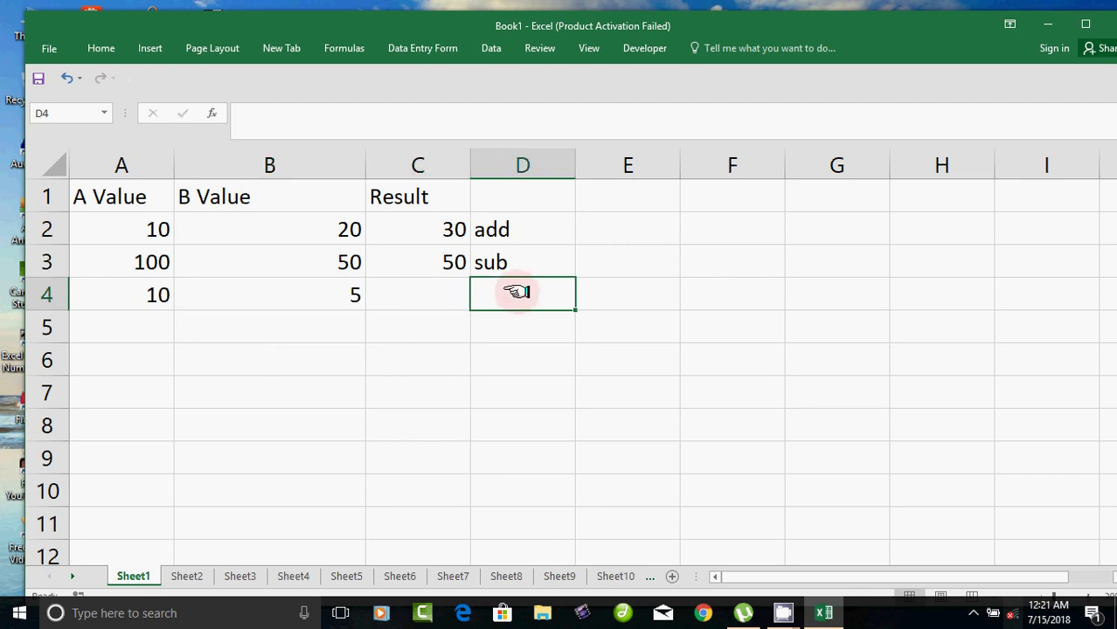
text(Mul)
key(Return)
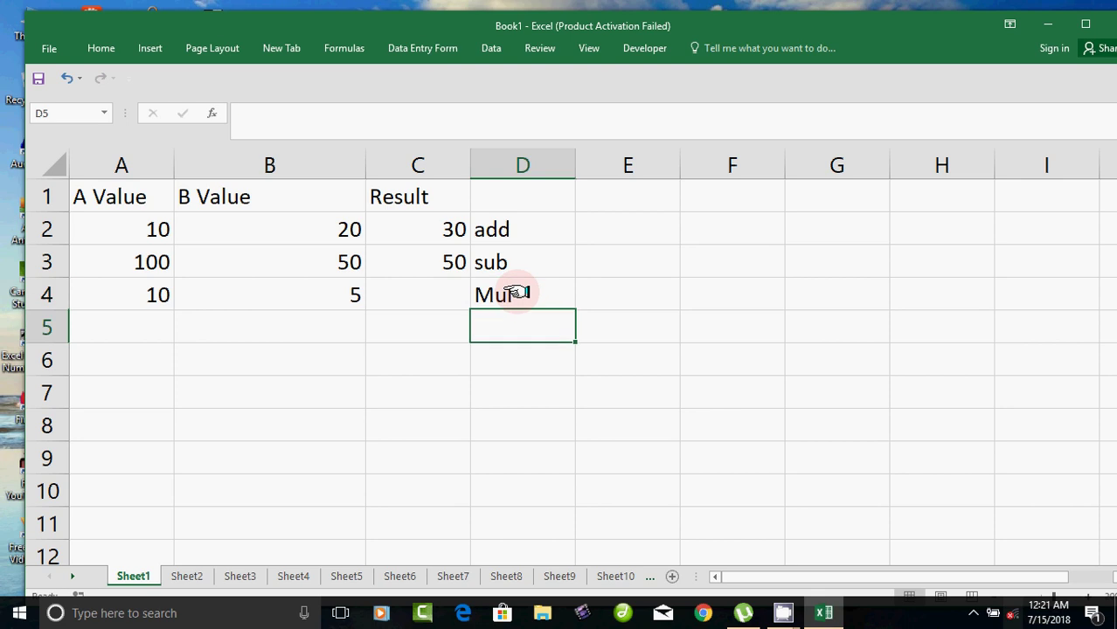
Enter =A4*B4 in C4, giving 50, and check the formula.
click(402, 295)
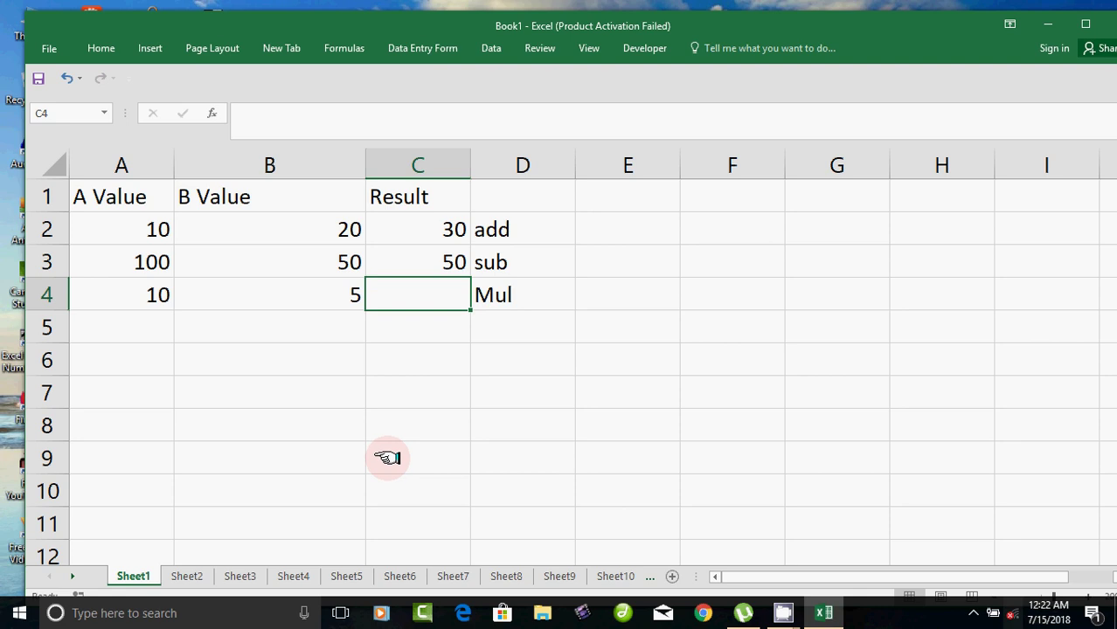
text(=)
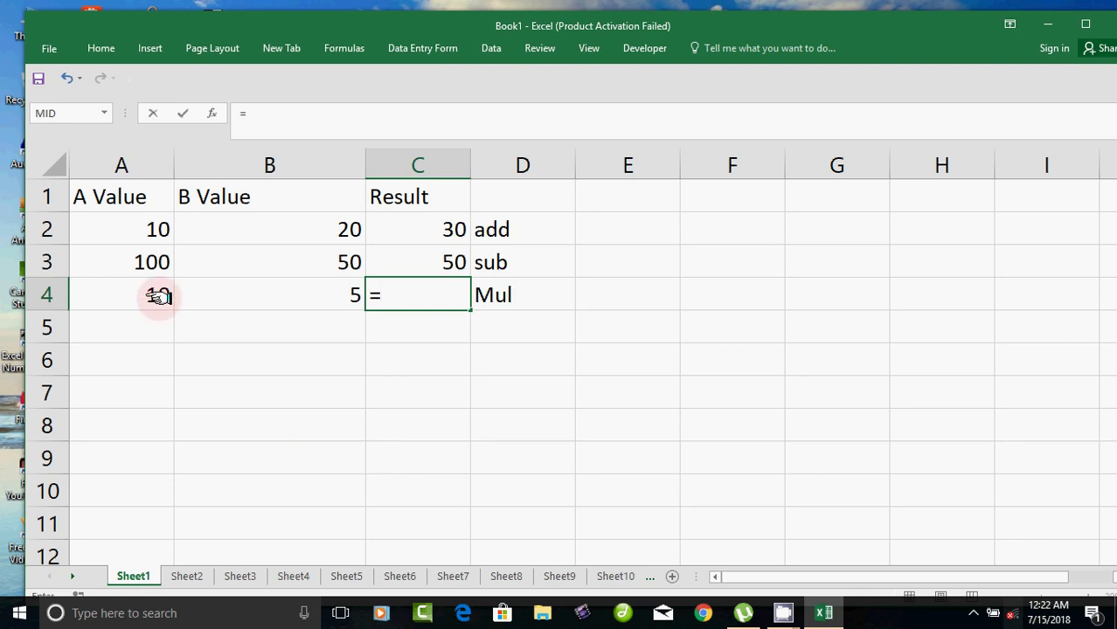
click(158, 296)
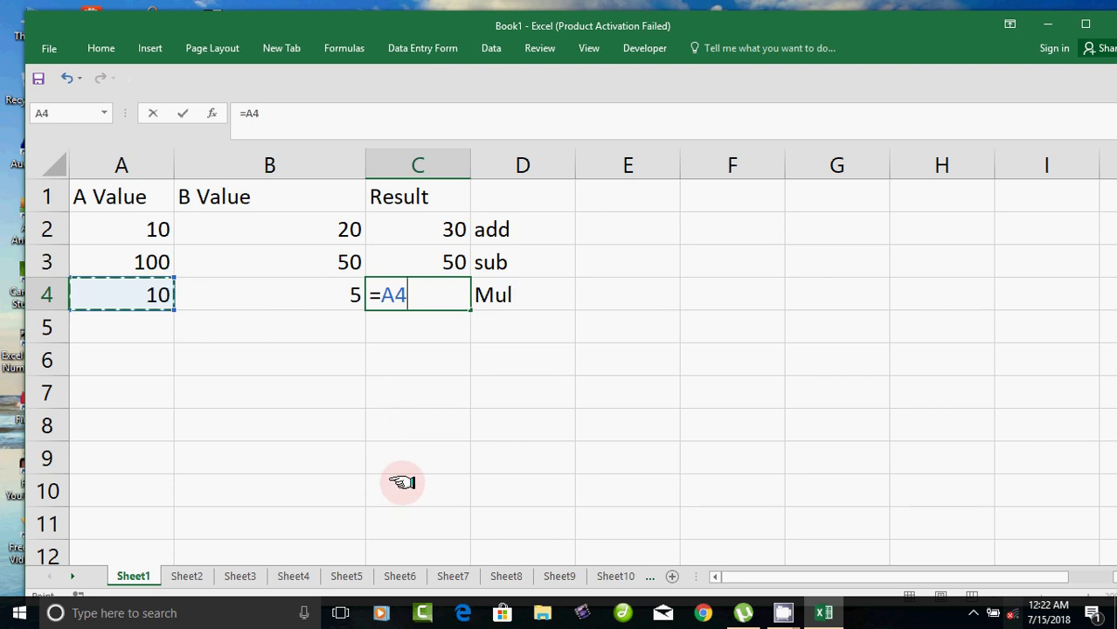
text(*)
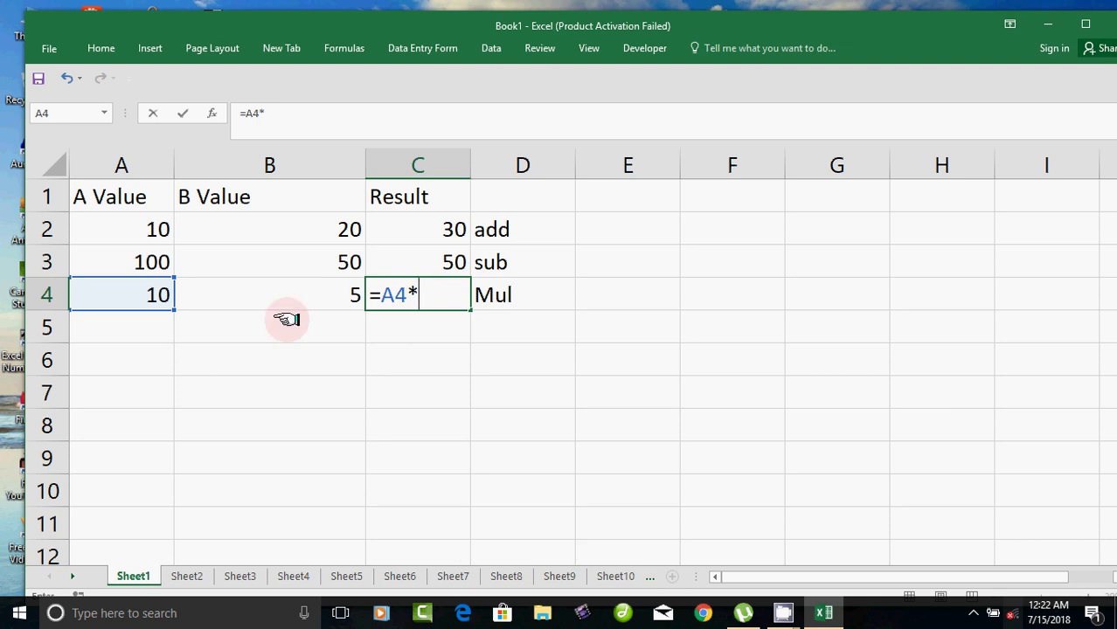
click(304, 294)
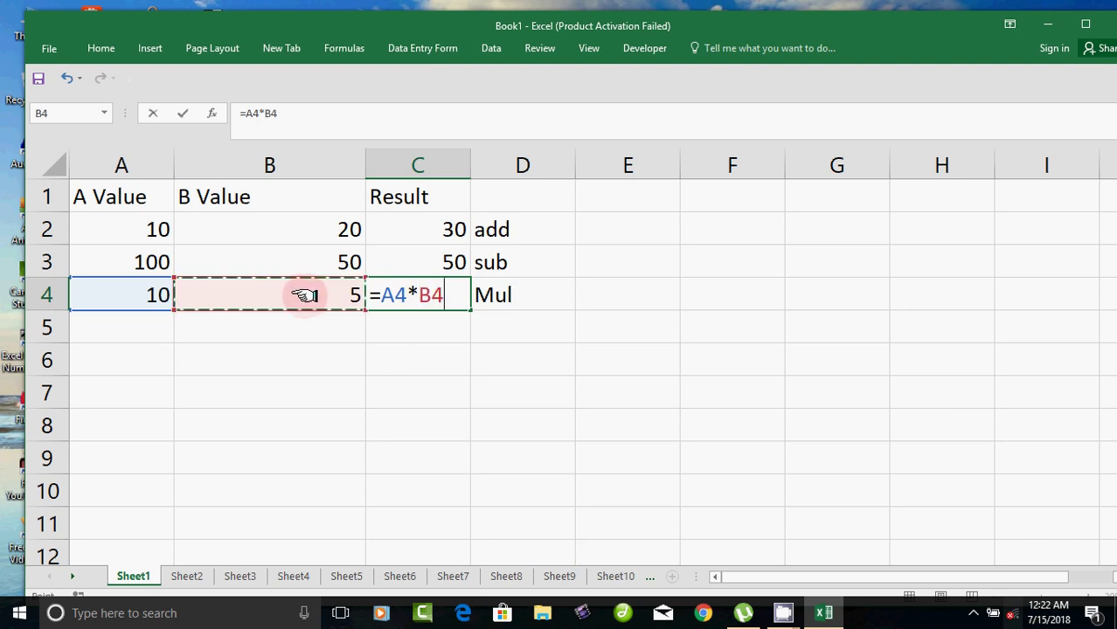
key(Return)
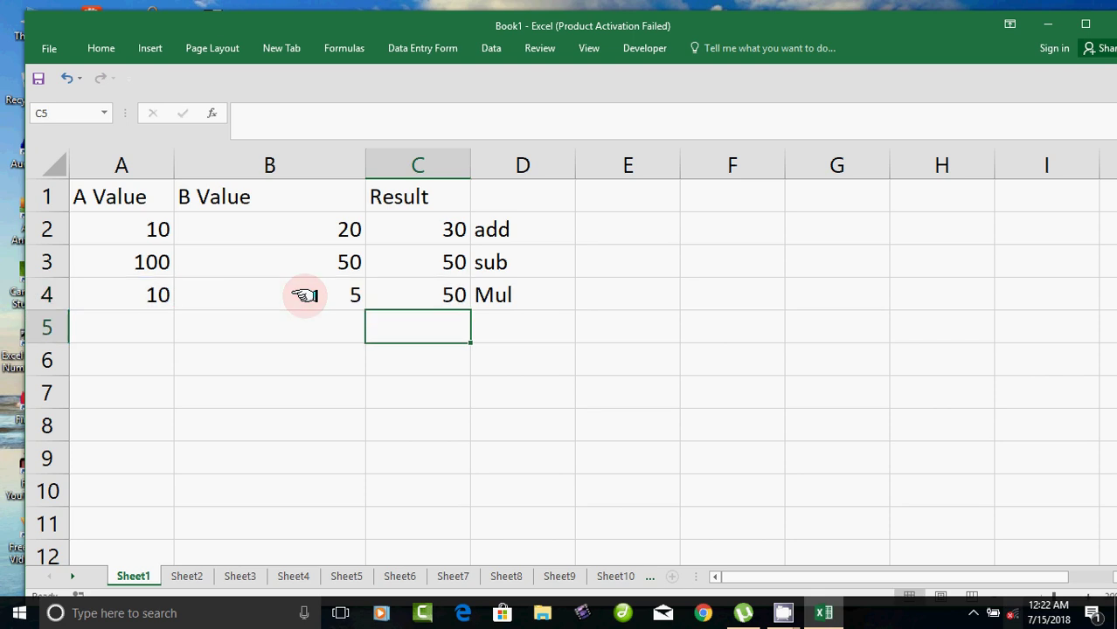
click(413, 295)
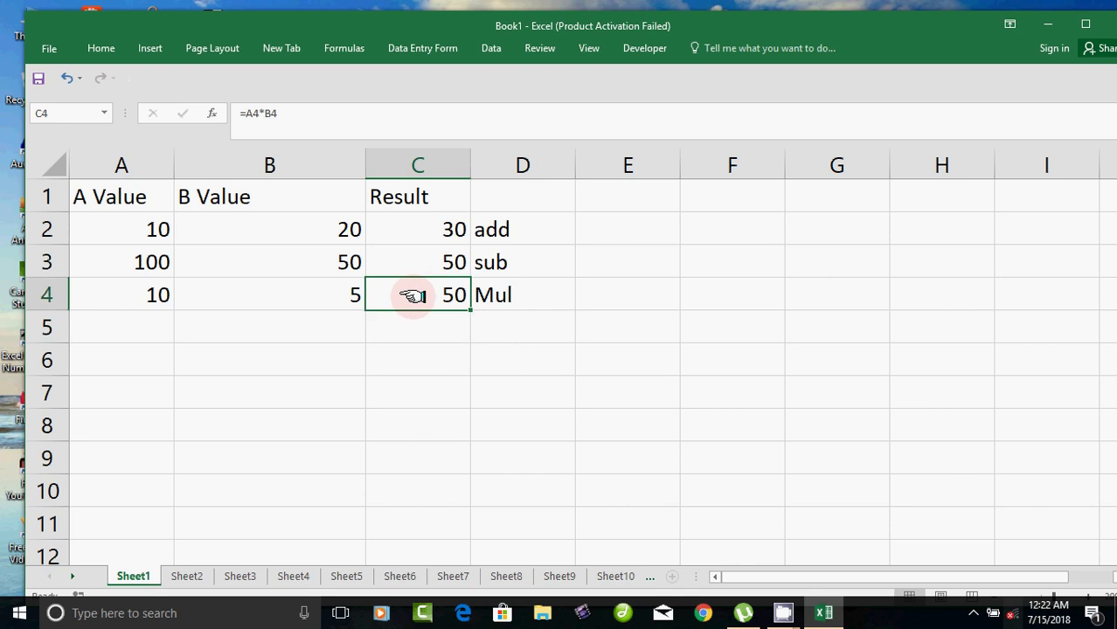
Replace C4's formula with =PRODUCT(A4,B4), still showing 50.
key(Delete)
text(=pr)
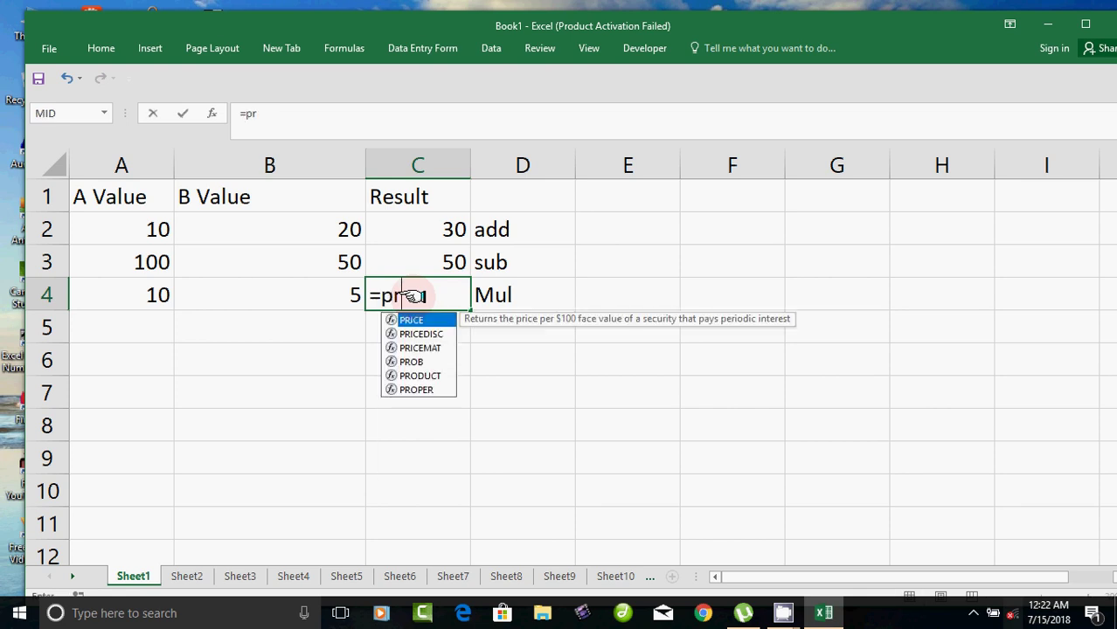
text(oduct)
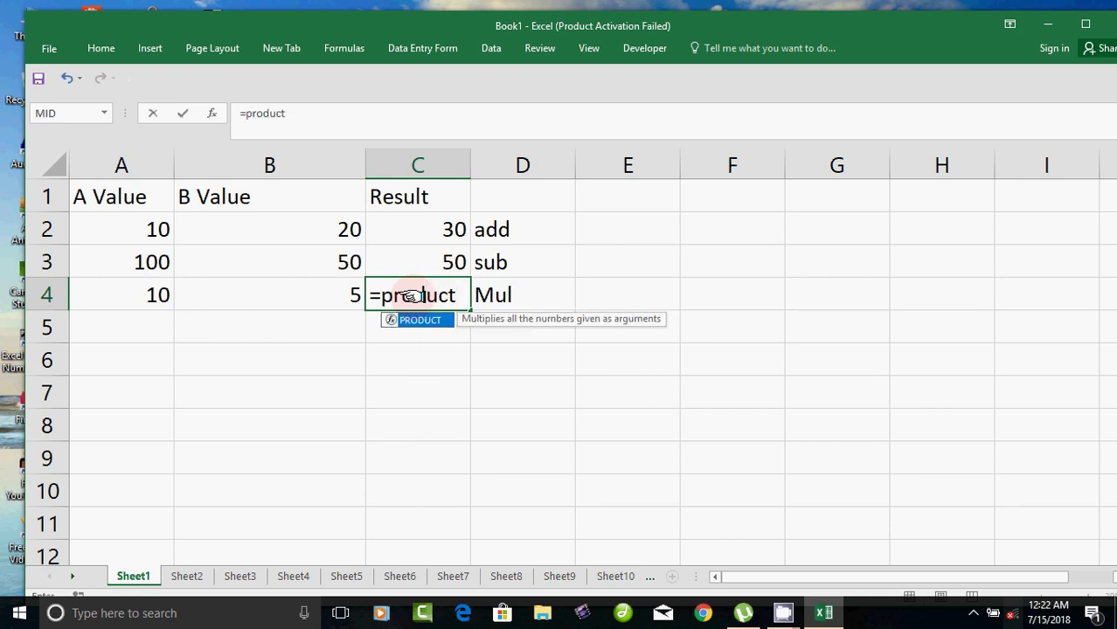
text(()
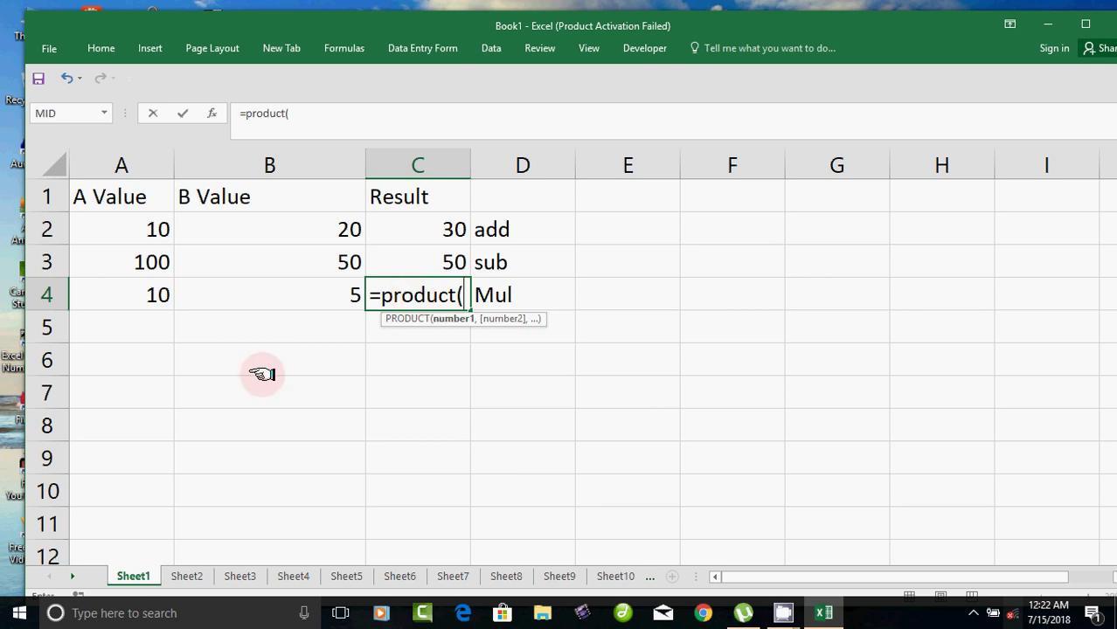
click(145, 295)
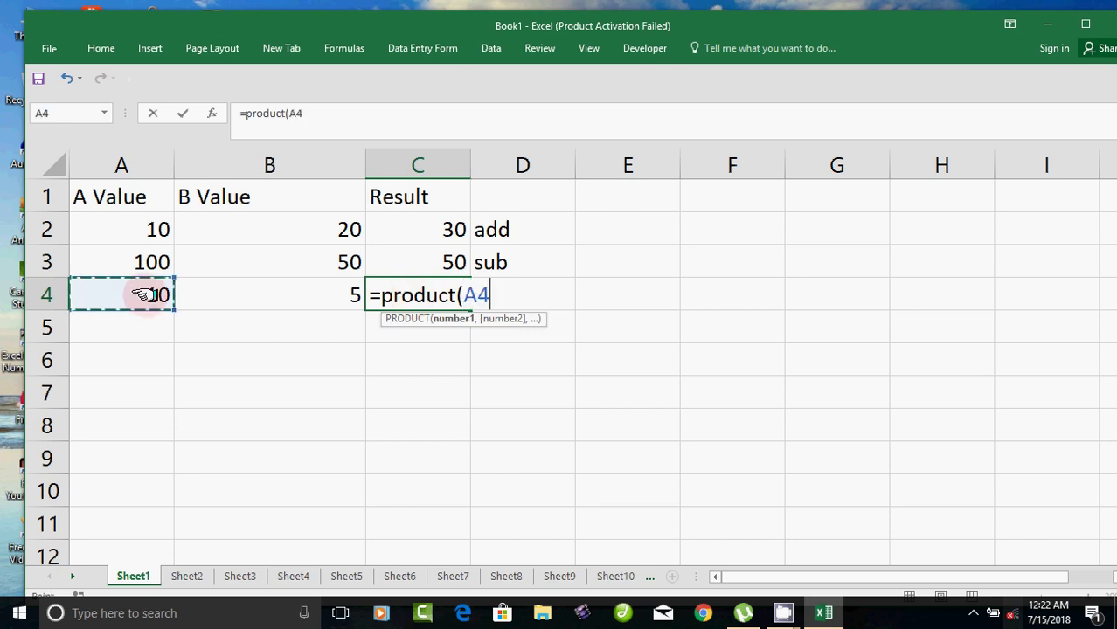
text(,)
click(312, 297)
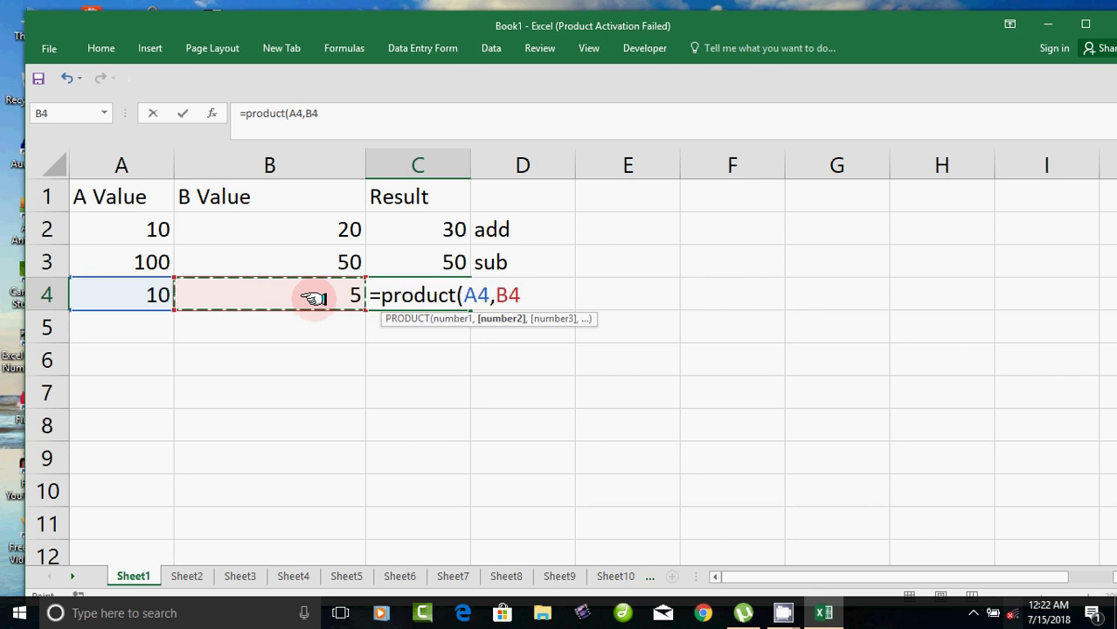
text())
key(Return)
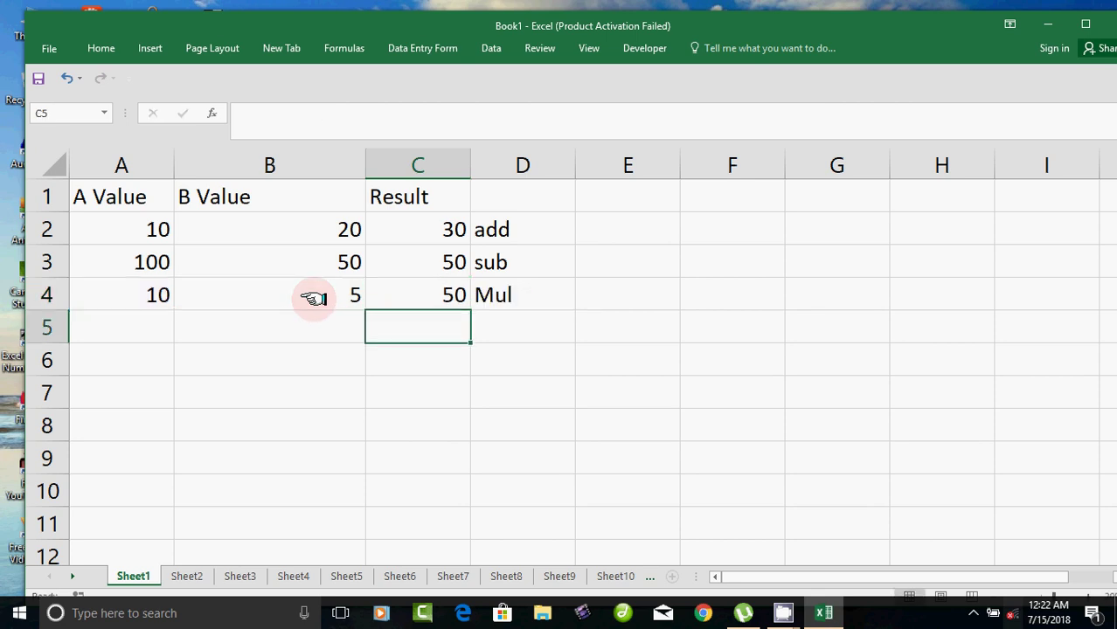
click(434, 296)
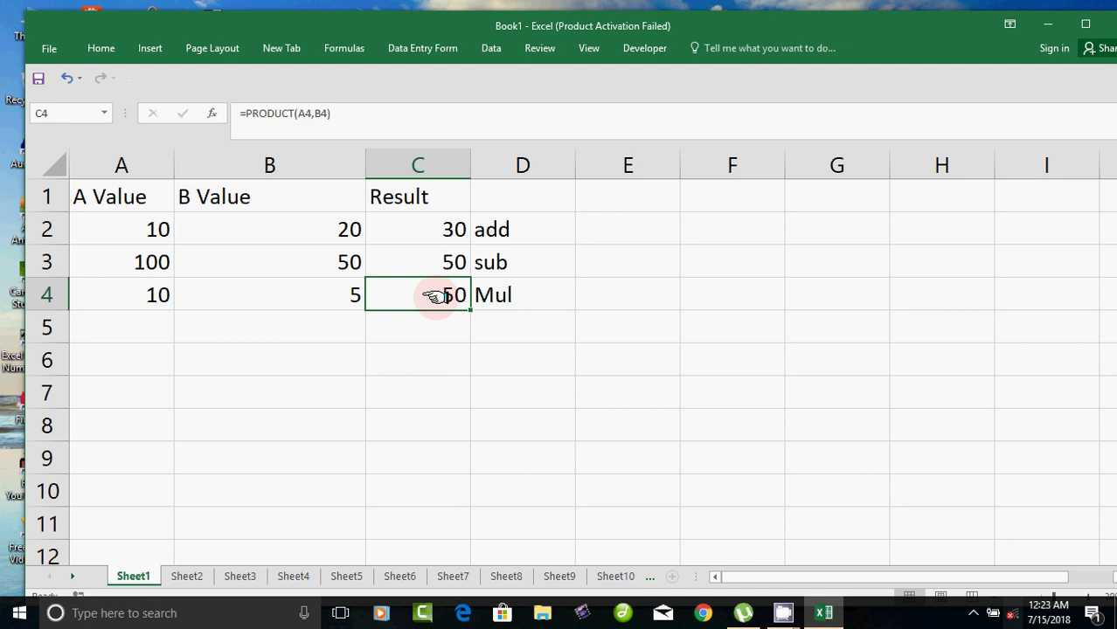
Enter 100 in A5 and 50 in B5.
click(144, 328)
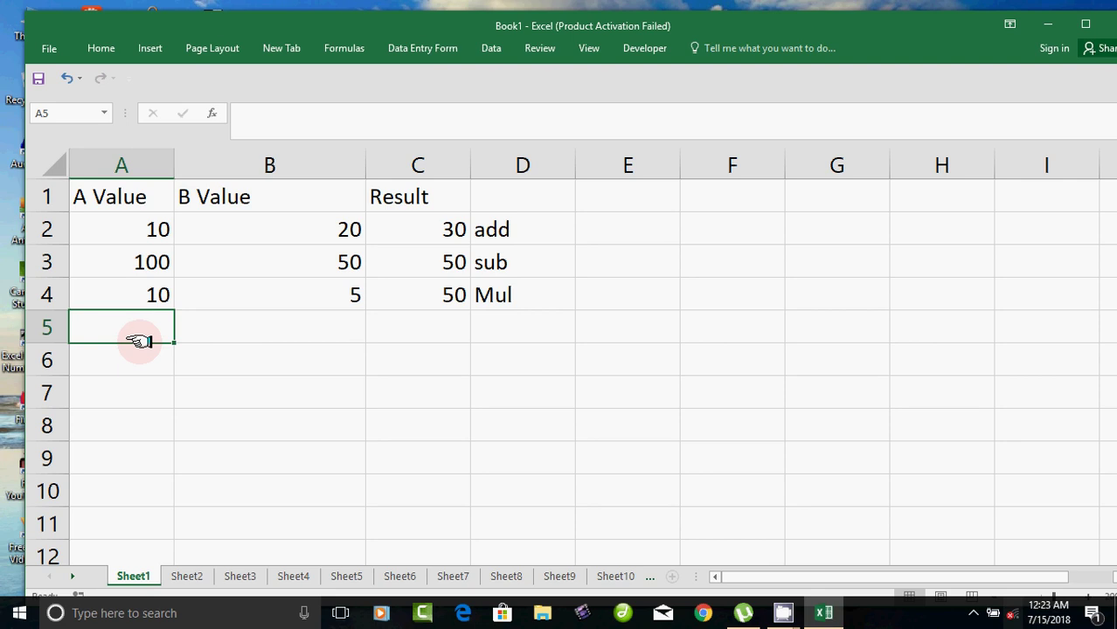
text(100)
key(Tab)
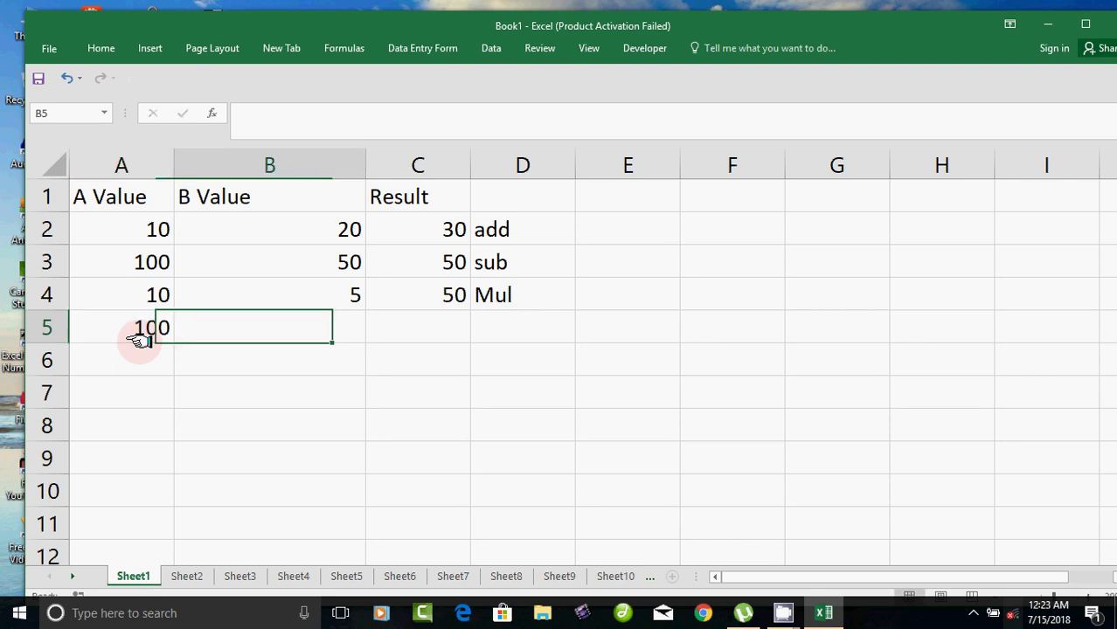
text(5)
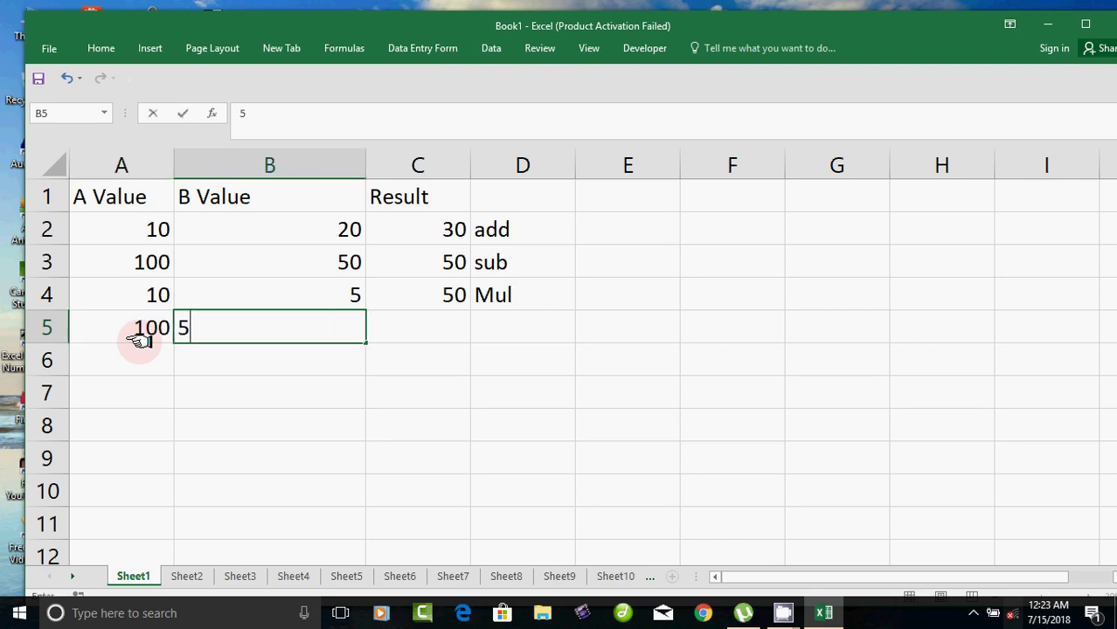
text(0)
key(Tab)
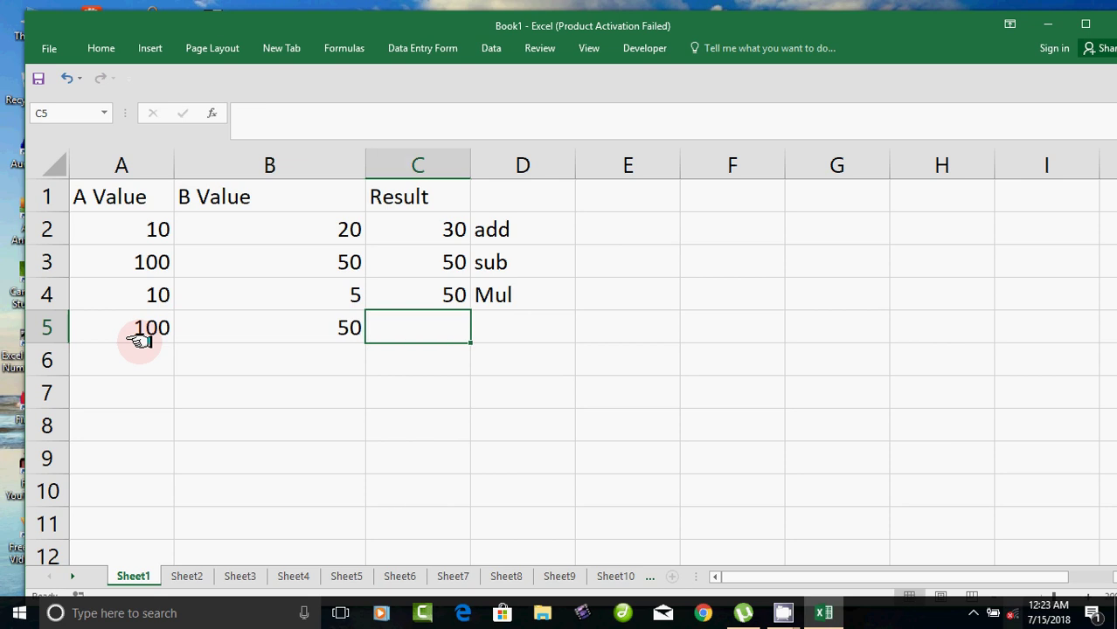
Enter =A5/B5 in C5 by clicking the cells, giving 2.
text(=)
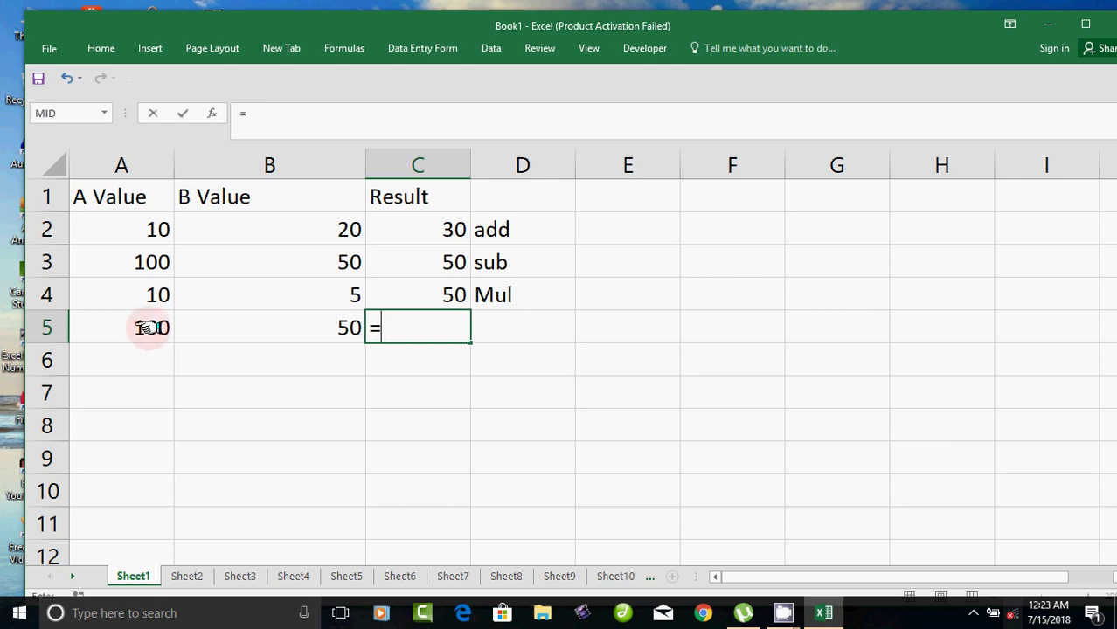
click(144, 325)
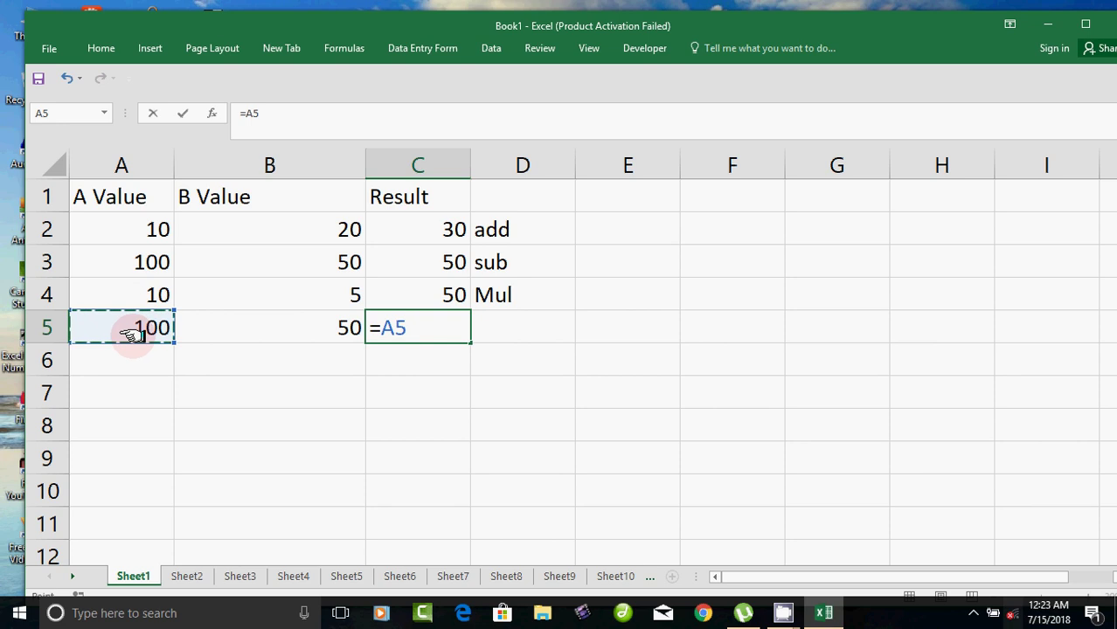
text(/)
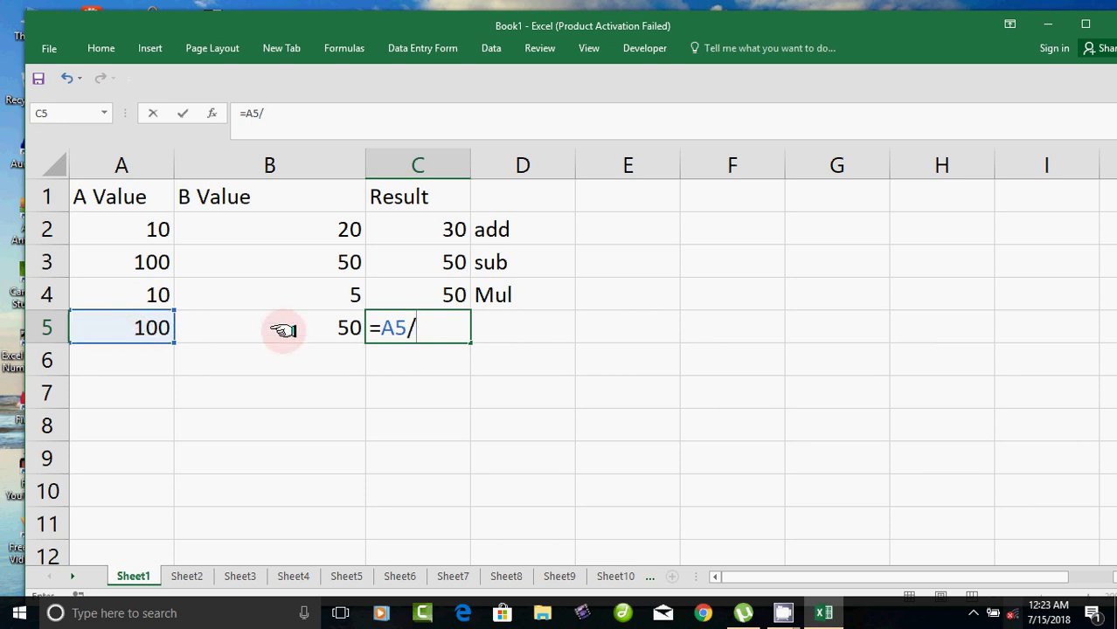
click(291, 329)
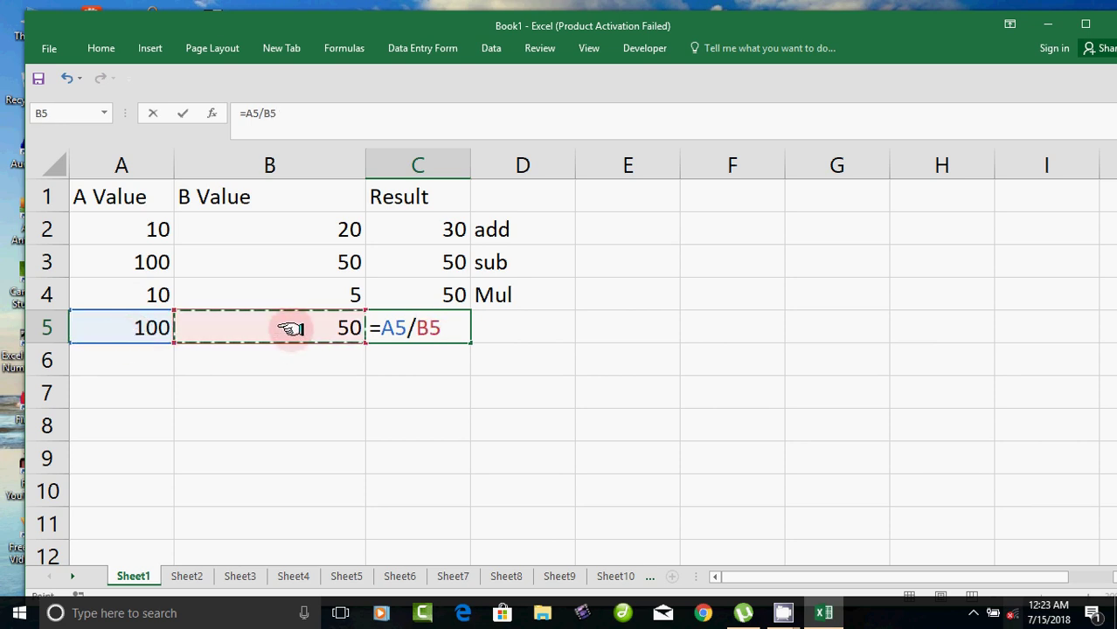
key(Return)
click(502, 328)
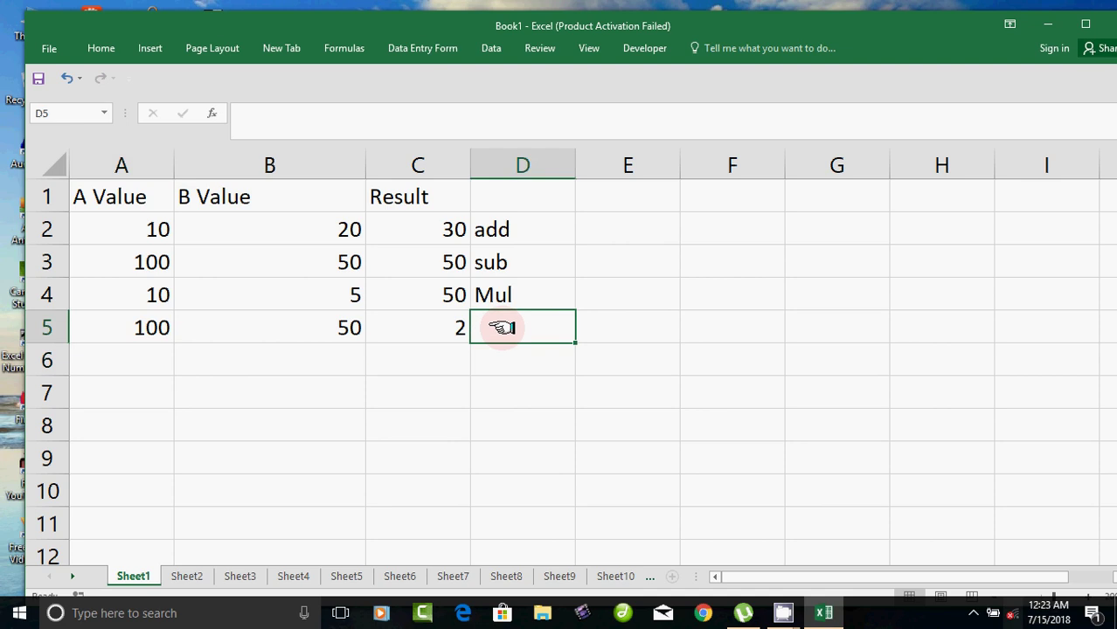
Enter 'div' in D5, then check the add, sub, Mul and div labels in D2:D5.
text(div)
key(Return)
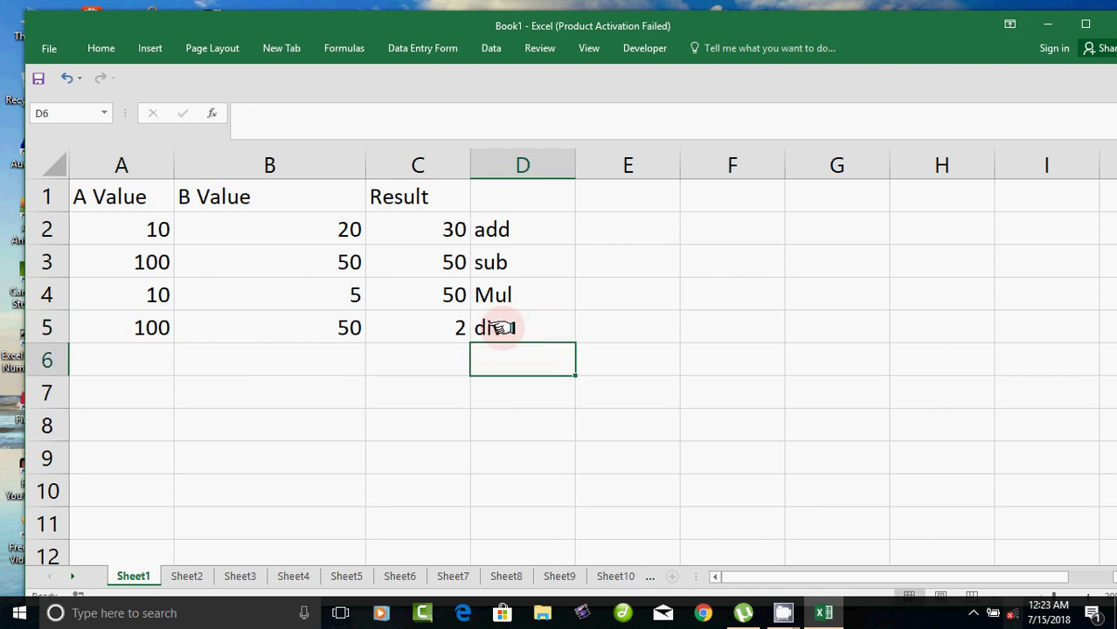
click(529, 233)
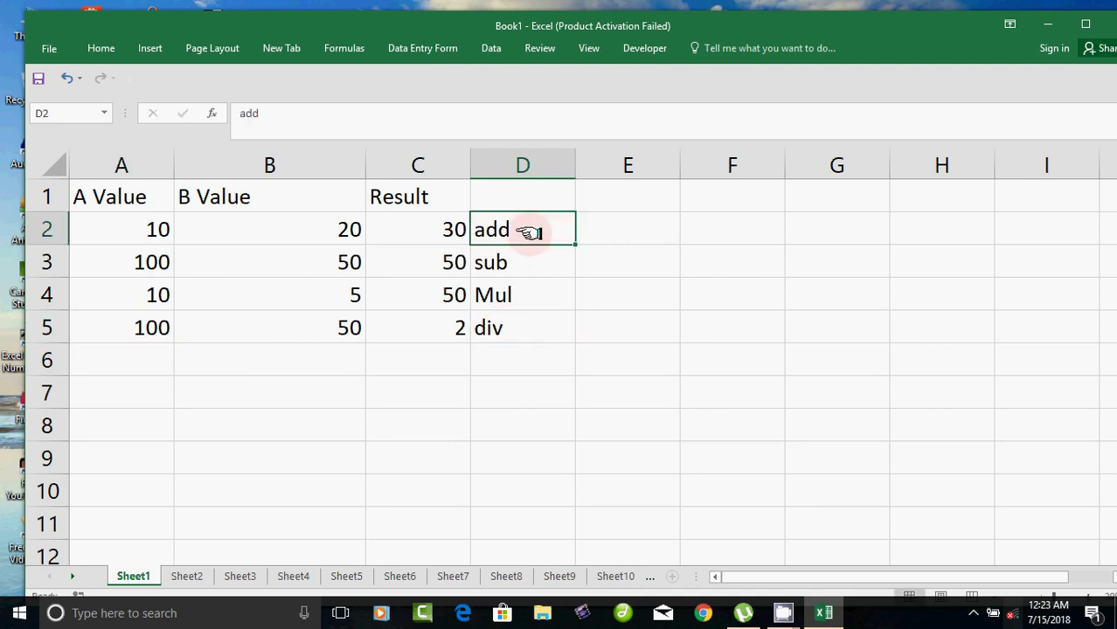
click(530, 261)
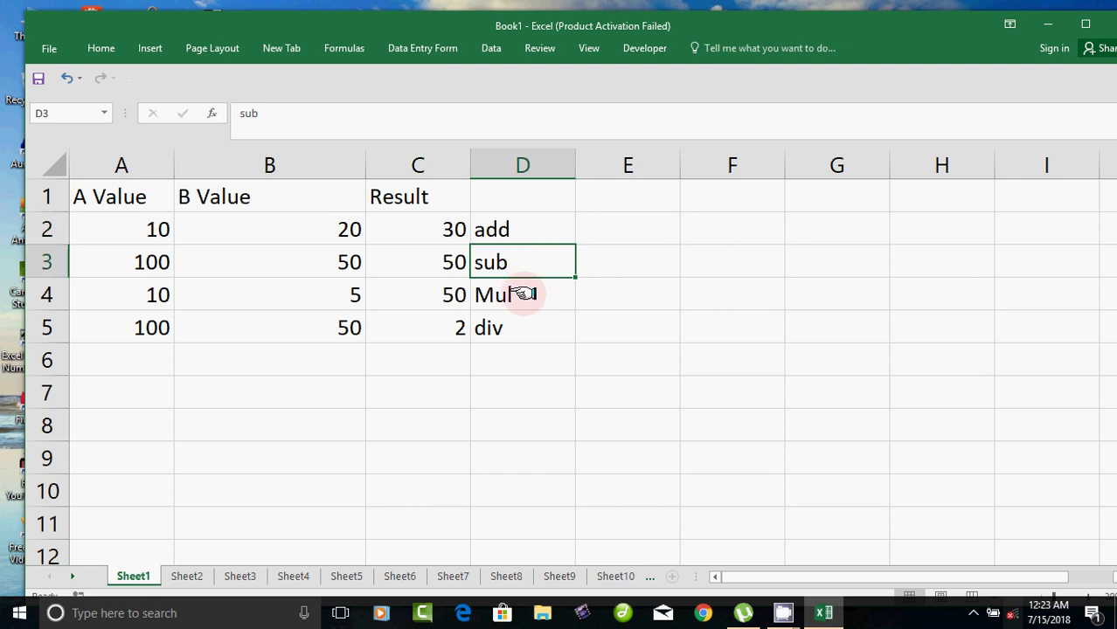
click(524, 299)
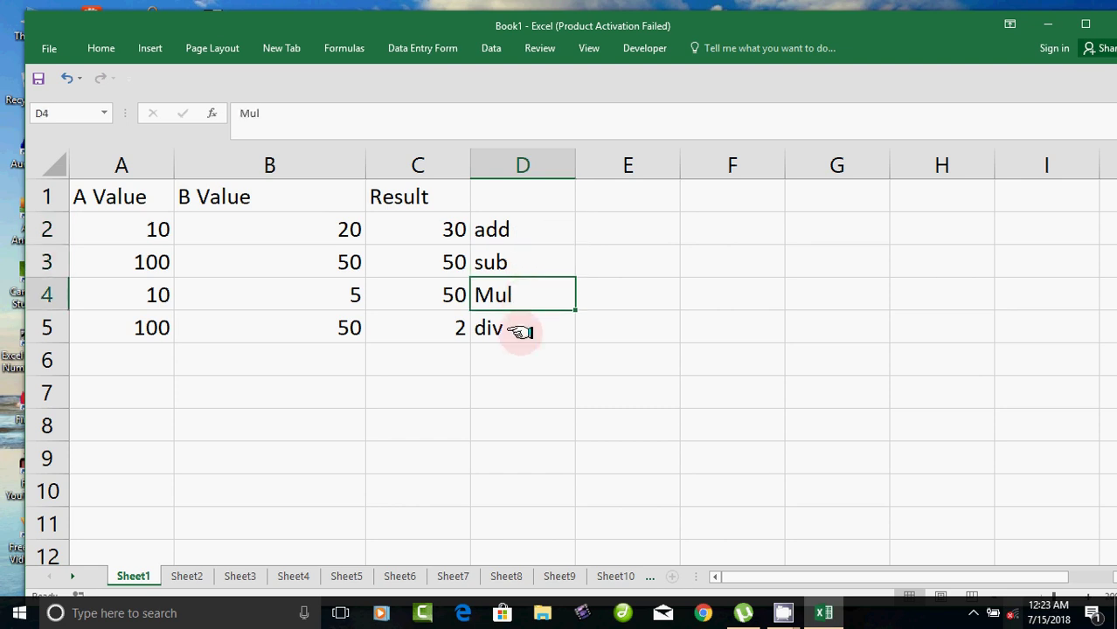
click(520, 331)
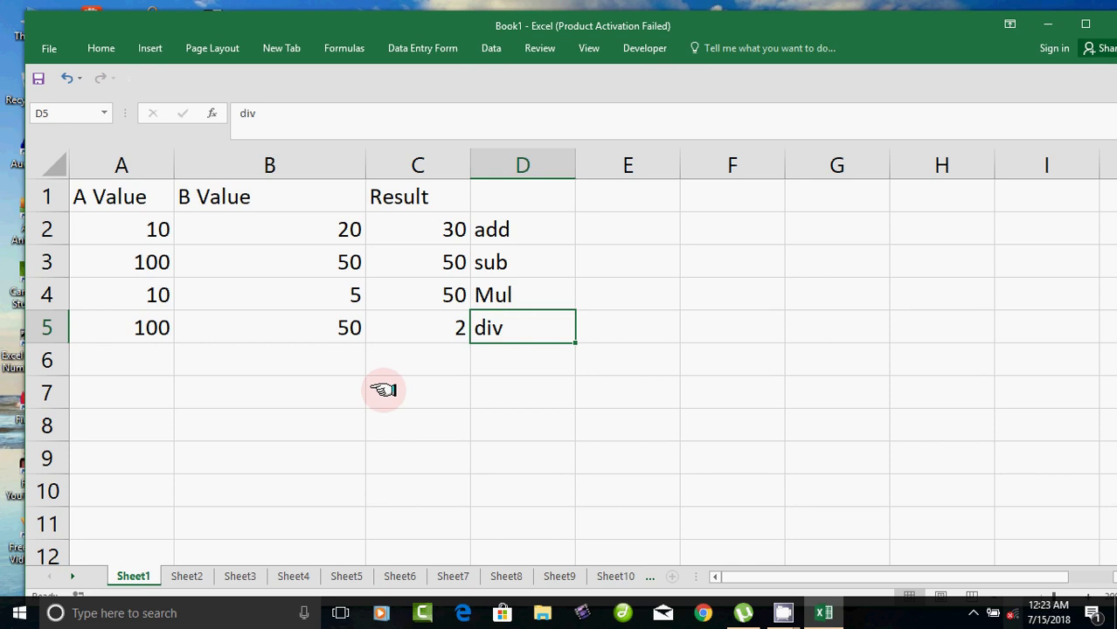